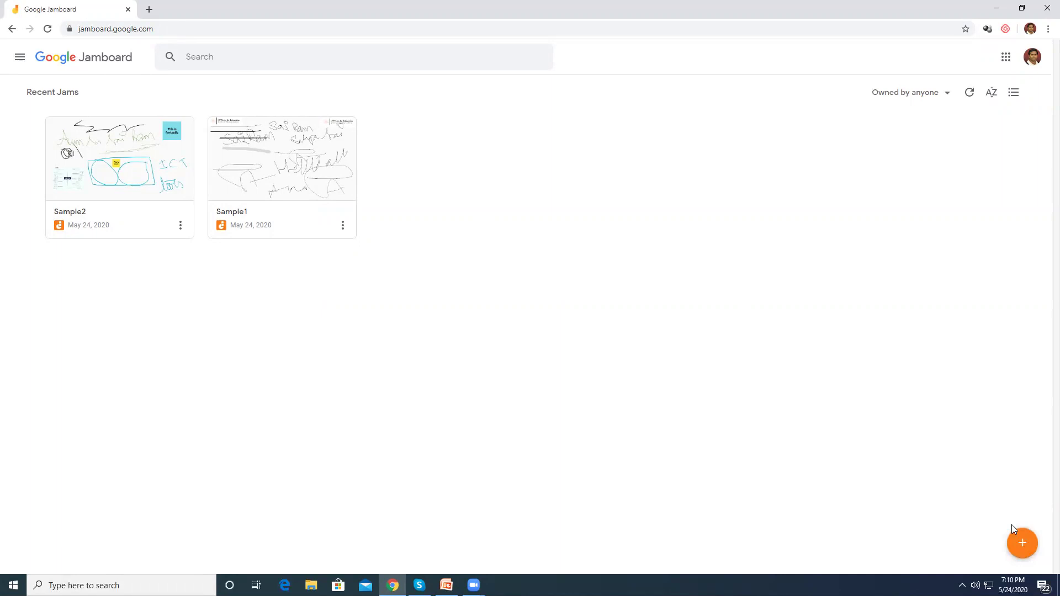
- Create a new jam and rename it "Jamboard Demo"
left_click(1024, 547)
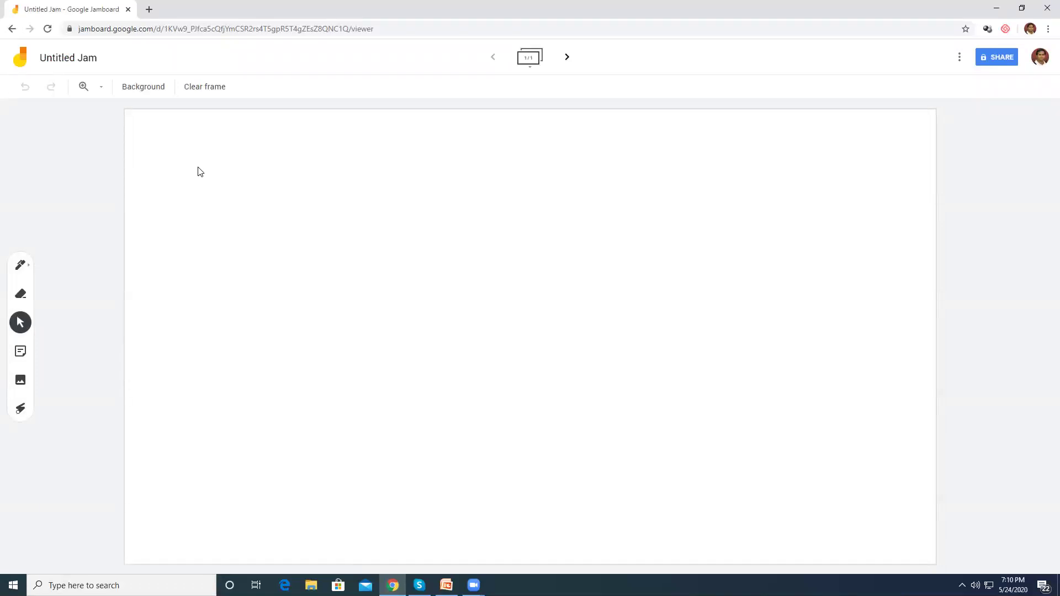
left_click(66, 59)
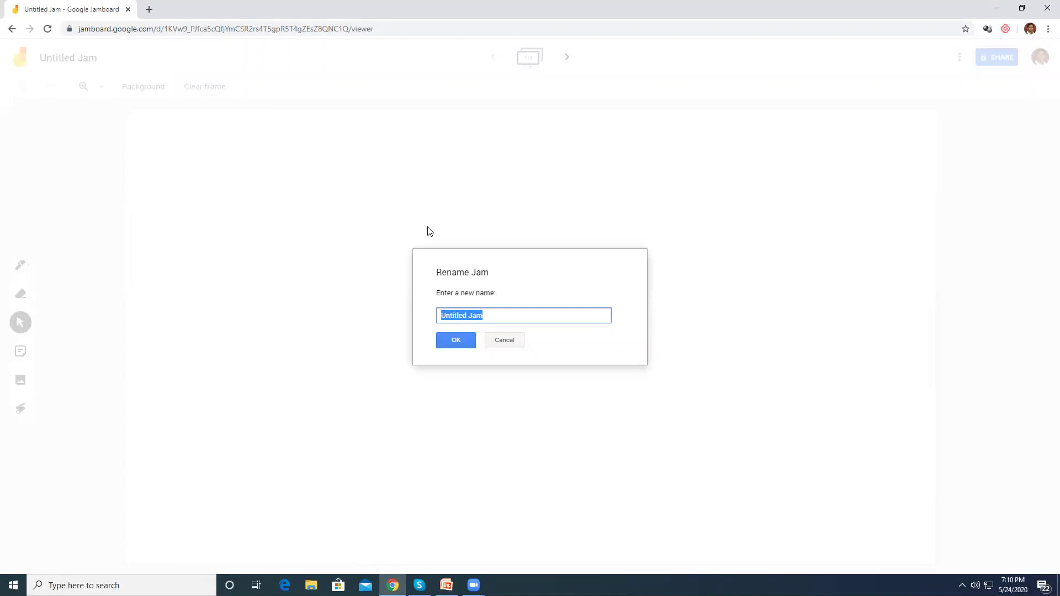
type("L")
type("amboard D")
left_click(445, 317)
key("BackSpace")
type("J")
left_click(456, 342)
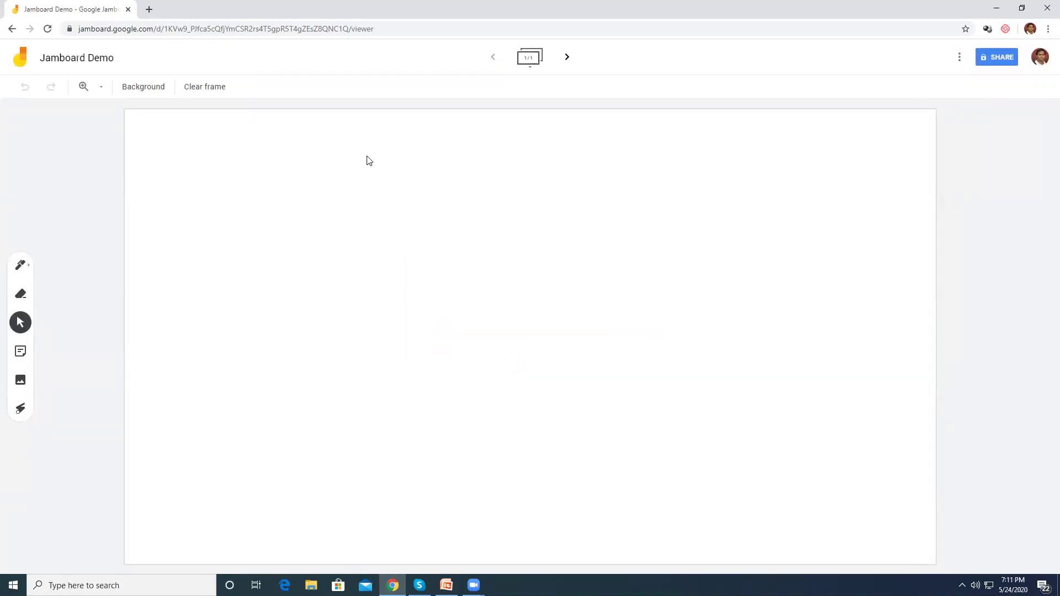
- Write a small "Hi" in blue with the pen on the upper part of the blank frame
left_click(29, 271)
left_click(29, 269)
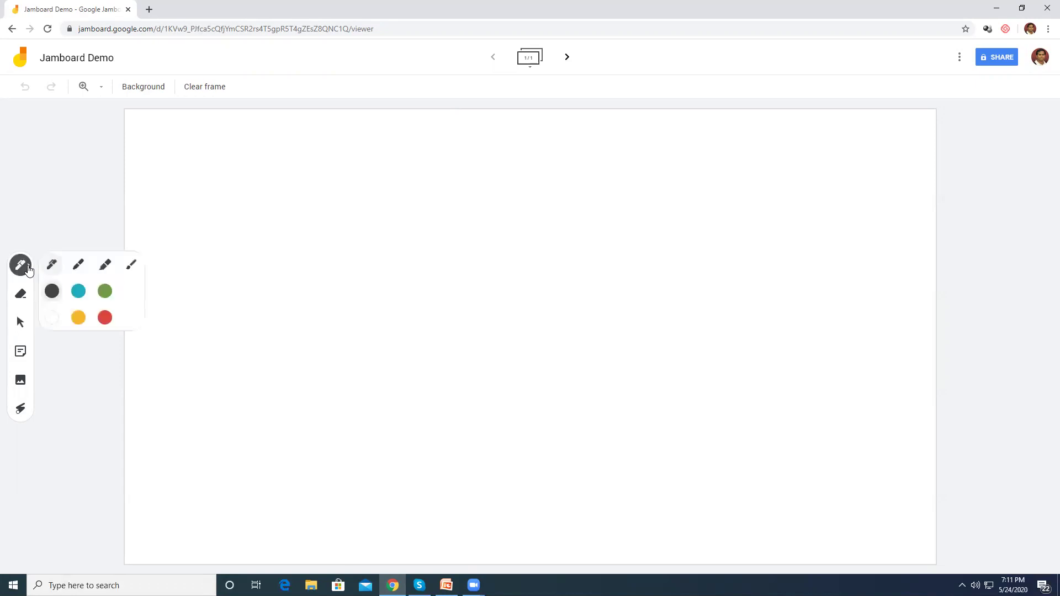
left_click(80, 296)
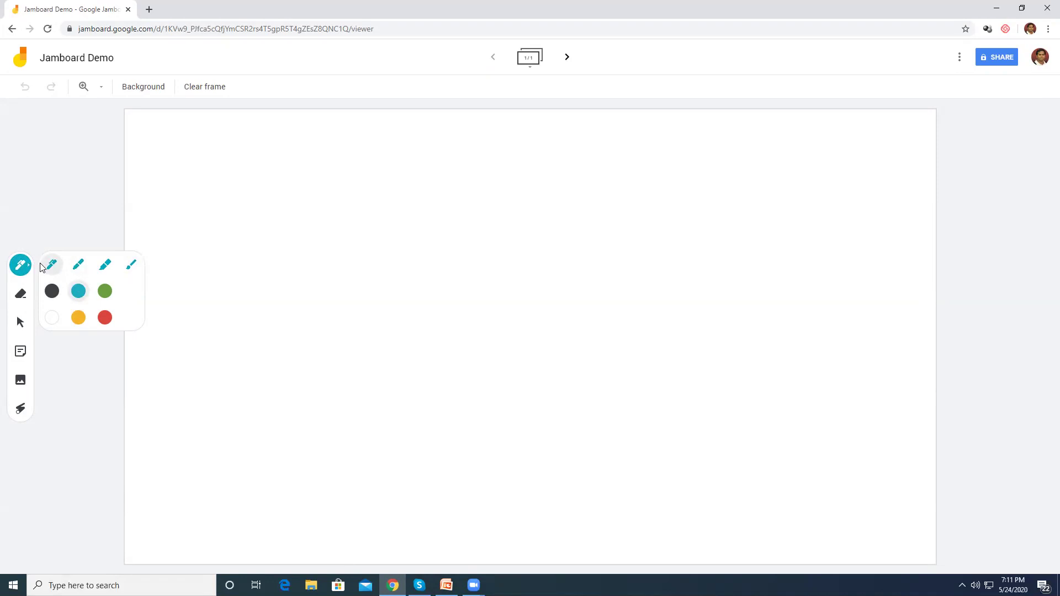
mouse_move(181, 194)
left_mouse_down()
mouse_move(192, 232)
mouse_move(229, 213)
mouse_move(241, 223)
left_mouse_up()
mouse_move(224, 187)
left_mouse_down()
mouse_move(224, 175)
mouse_move(245, 194)
left_mouse_up()
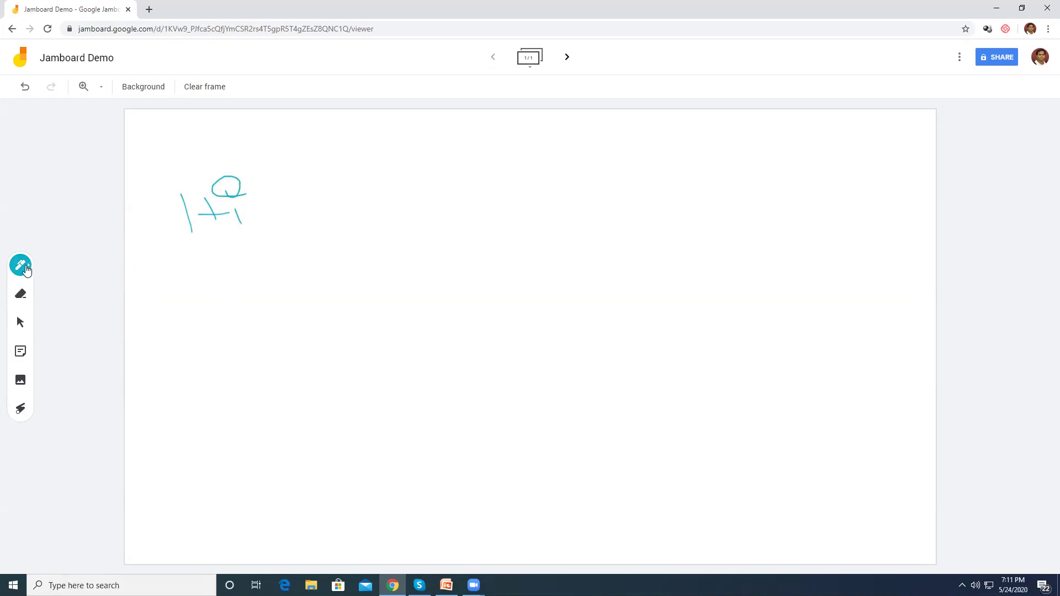
- Write a second "Hi" in blue with the marker, beside the pen-written one
left_click(20, 265)
left_click(79, 266)
left_click_drag(303, 185, 315, 258)
left_click_drag(311, 222, 356, 218)
mouse_move(343, 182)
left_mouse_down()
mouse_move(358, 241)
mouse_move(384, 235)
mouse_move(367, 191)
left_mouse_up()
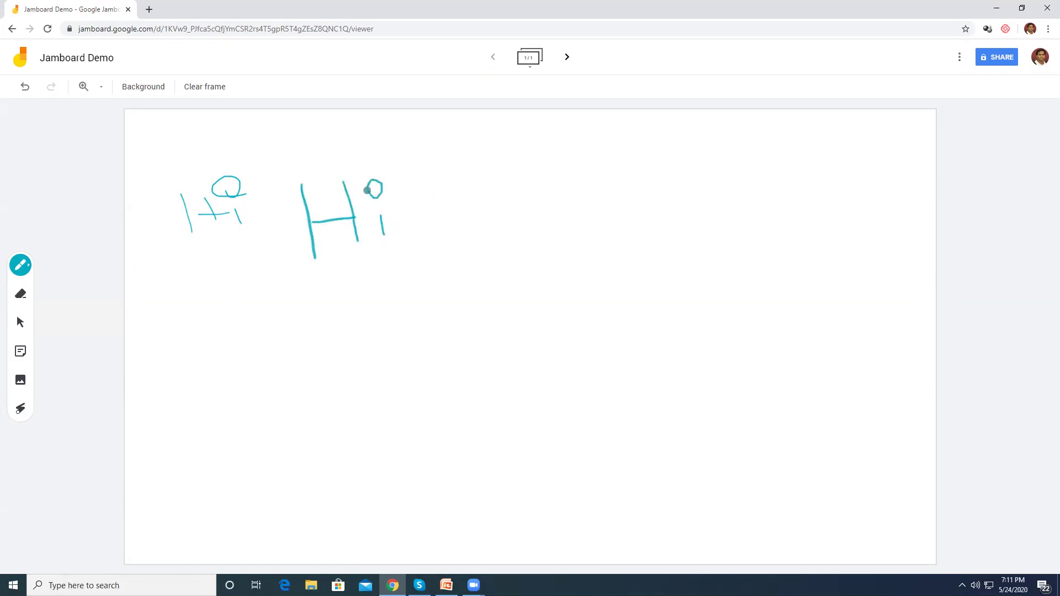
- Write a third, larger "Hi" in blue with the highlighter, beside the marker-written one
left_click(27, 266)
left_click(105, 267)
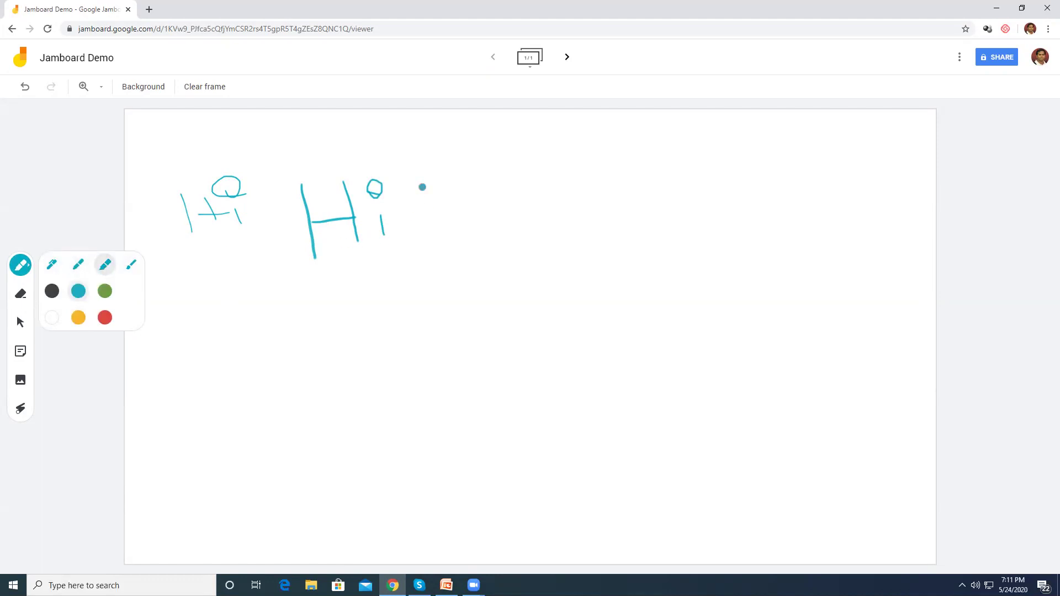
left_click_drag(423, 185, 442, 272)
left_click_drag(435, 234, 532, 218)
left_click_drag(507, 173, 540, 286)
mouse_move(548, 209)
left_mouse_down()
mouse_move(559, 260)
mouse_move(588, 266)
left_mouse_up()
left_click_drag(541, 172, 542, 167)
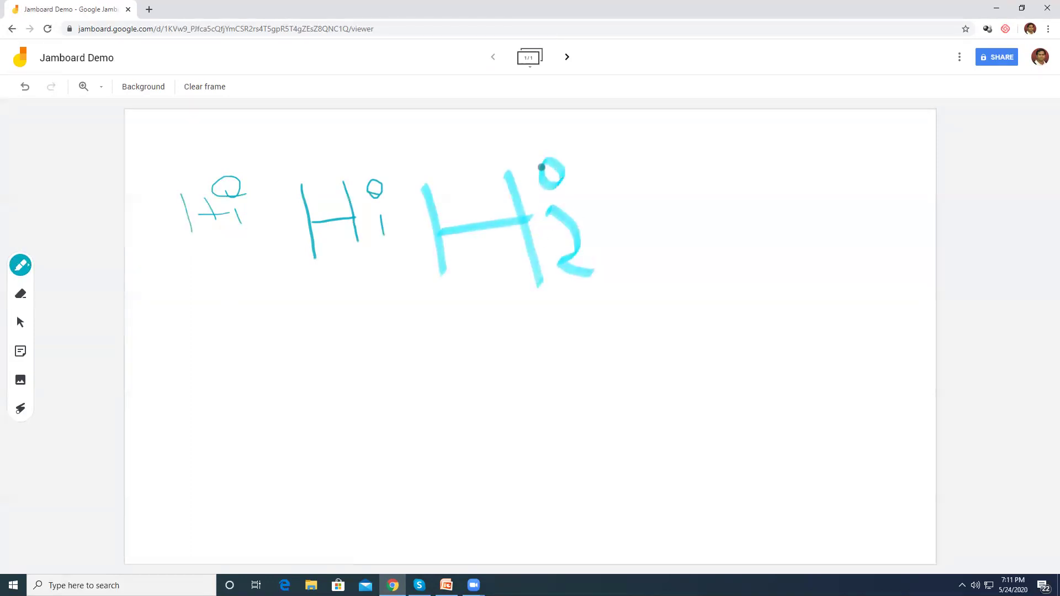
- Write a fourth "Hi" in blue with the brush, beside the highlighter-written one
left_click(31, 267)
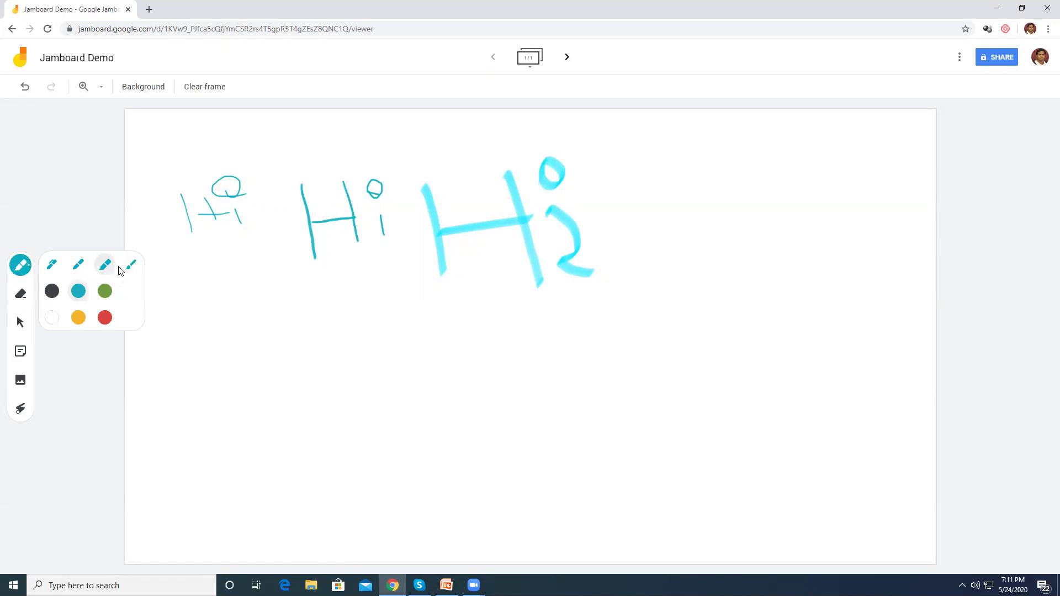
left_click(131, 266)
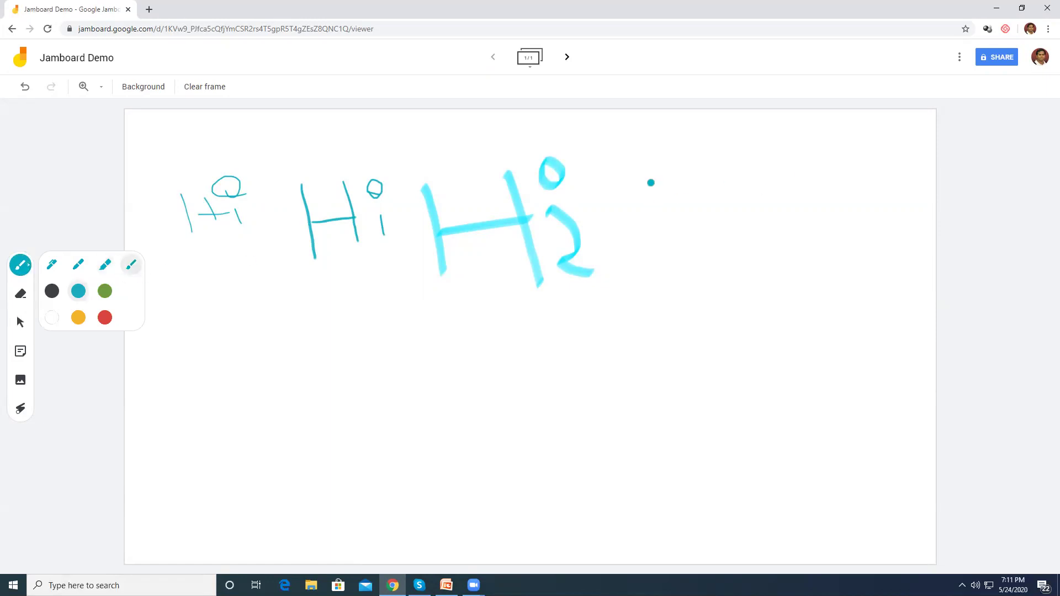
left_click_drag(651, 180, 657, 269)
left_click_drag(697, 217, 707, 219)
left_click_drag(695, 176, 723, 266)
mouse_move(747, 209)
left_mouse_down()
mouse_move(755, 249)
mouse_move(783, 264)
left_mouse_up()
mouse_move(724, 169)
left_mouse_down()
mouse_move(746, 173)
mouse_move(728, 164)
left_mouse_up()
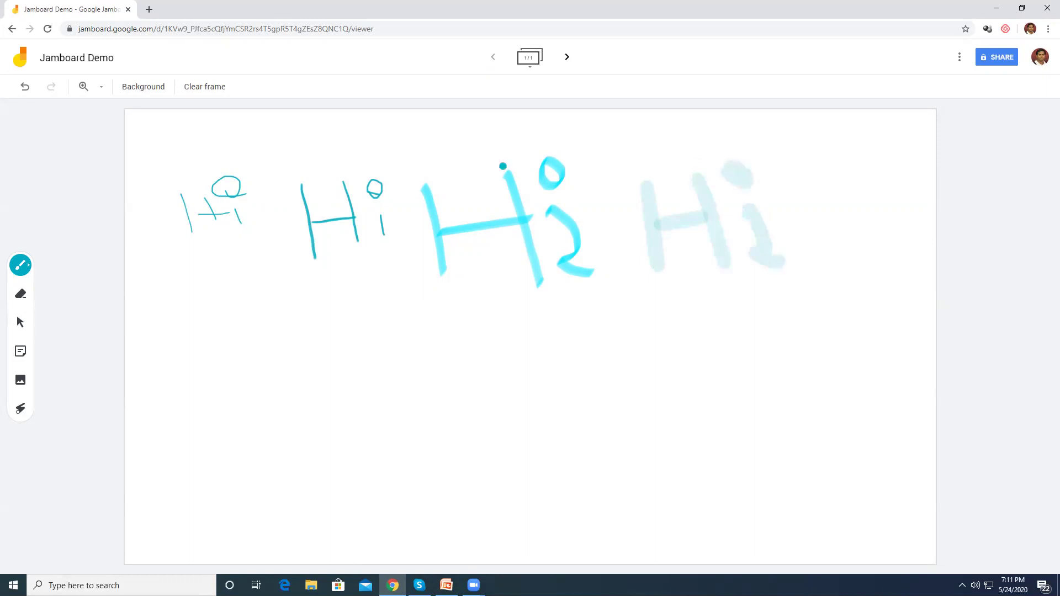
- Erase the brush-written "Hi" from the frame
left_click(28, 268)
left_click(24, 297)
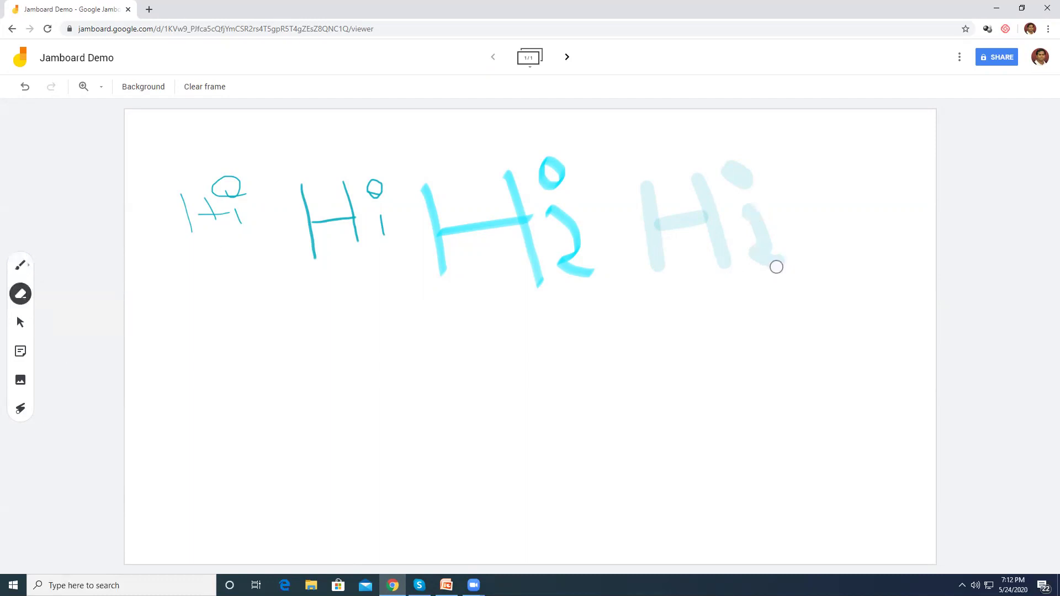
mouse_move(752, 260)
left_mouse_down()
mouse_move(816, 249)
mouse_move(754, 218)
mouse_move(685, 206)
mouse_move(672, 185)
mouse_move(627, 194)
mouse_move(665, 197)
left_mouse_up()
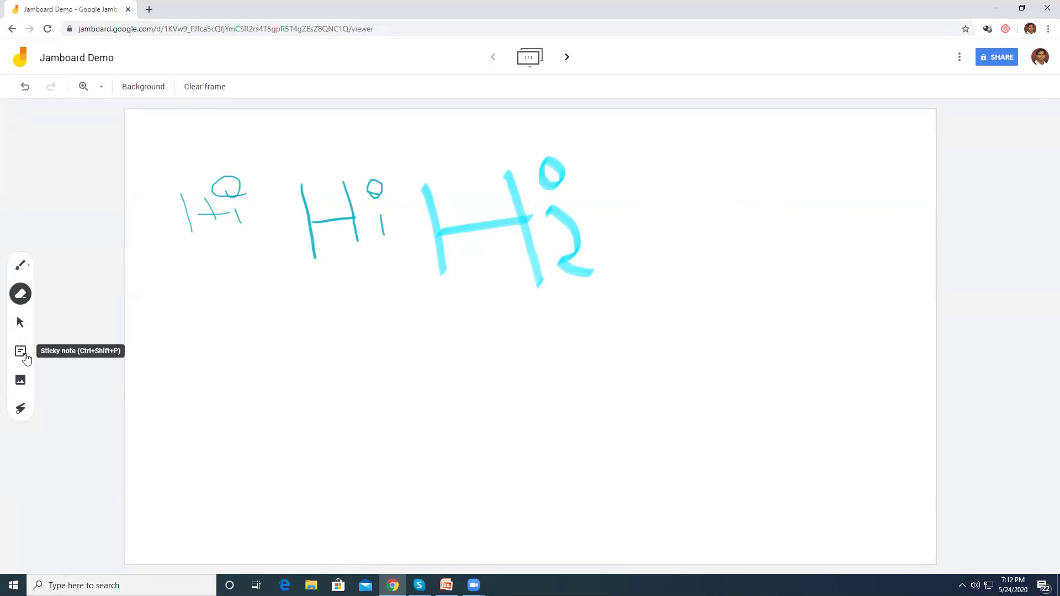
- Draw a Venn diagram with the blue pen below the greetings: a rectangle enclosing two overlapping circles
left_click(22, 266)
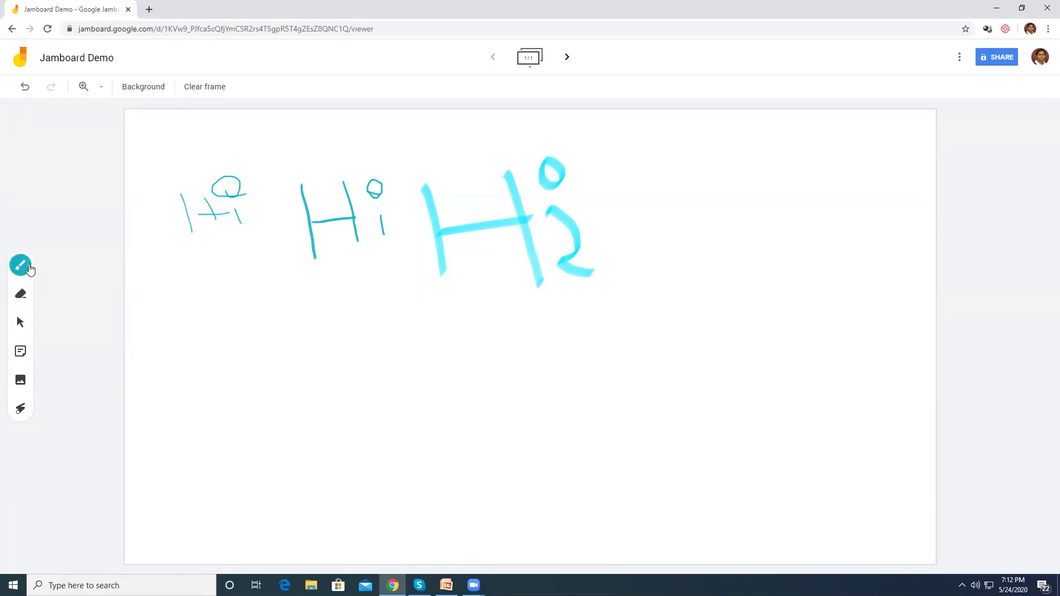
left_click(30, 271)
left_click(51, 264)
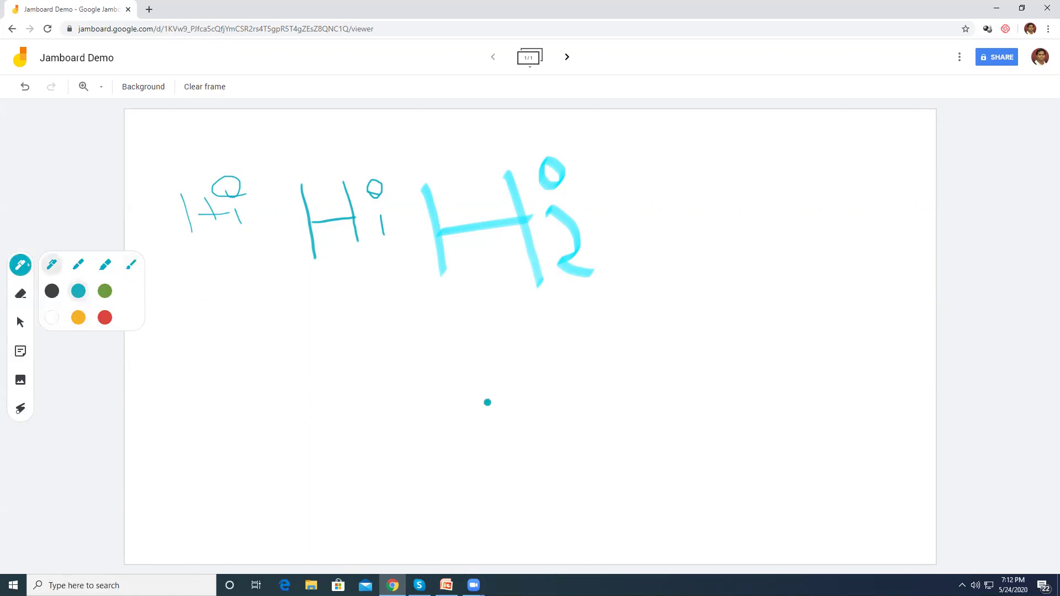
mouse_move(407, 332)
left_mouse_down()
mouse_move(407, 440)
mouse_move(653, 442)
mouse_move(635, 320)
mouse_move(439, 321)
mouse_move(397, 345)
left_mouse_up()
mouse_move(516, 348)
left_mouse_down()
mouse_move(527, 414)
mouse_move(504, 344)
left_mouse_up()
mouse_move(594, 340)
left_mouse_down()
mouse_move(516, 371)
mouse_move(618, 360)
mouse_move(592, 339)
left_mouse_up()
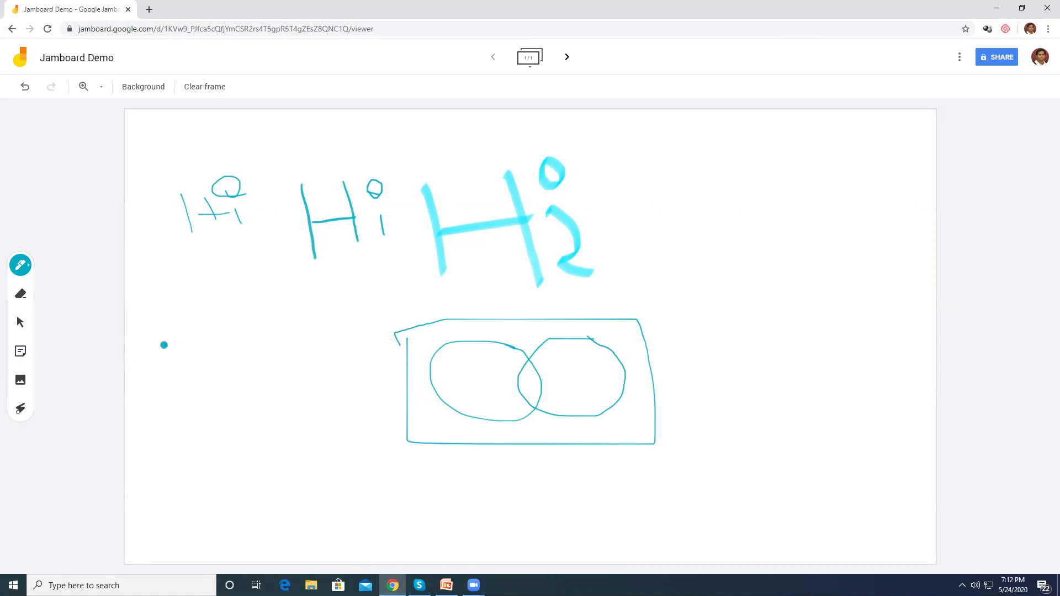
- Label the Venn diagram by writing 1 in the rectangle's lower corner, 1 in the first circle and 2 in the second
left_click_drag(433, 418, 436, 430)
left_click_drag(470, 374, 472, 390)
mouse_move(578, 370)
left_mouse_down()
mouse_move(584, 389)
mouse_move(601, 388)
left_mouse_up()
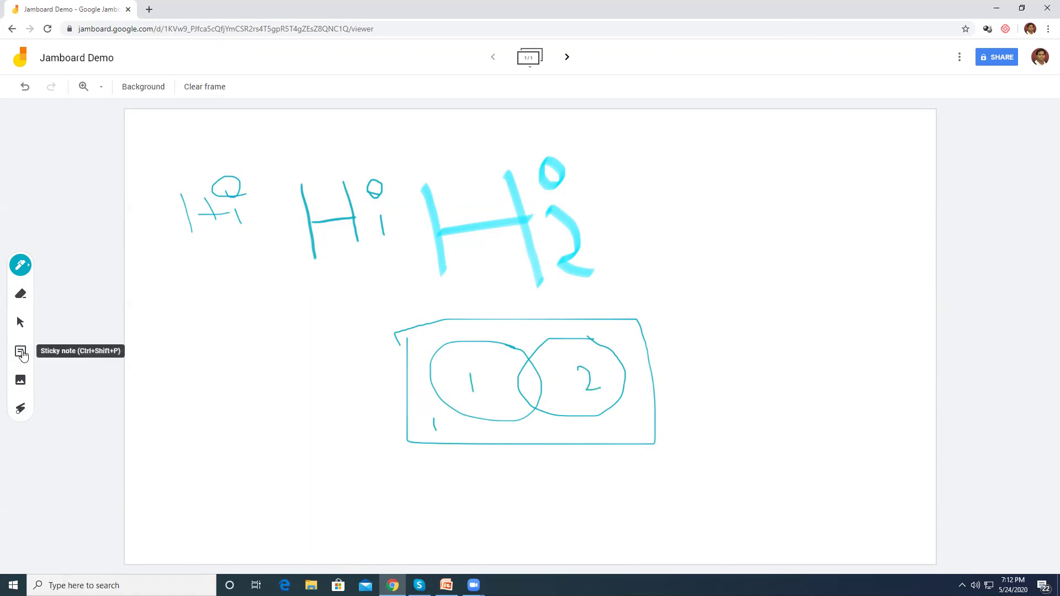
- Add a pink sticky note reading "This Looks Awesome"
left_click(22, 354)
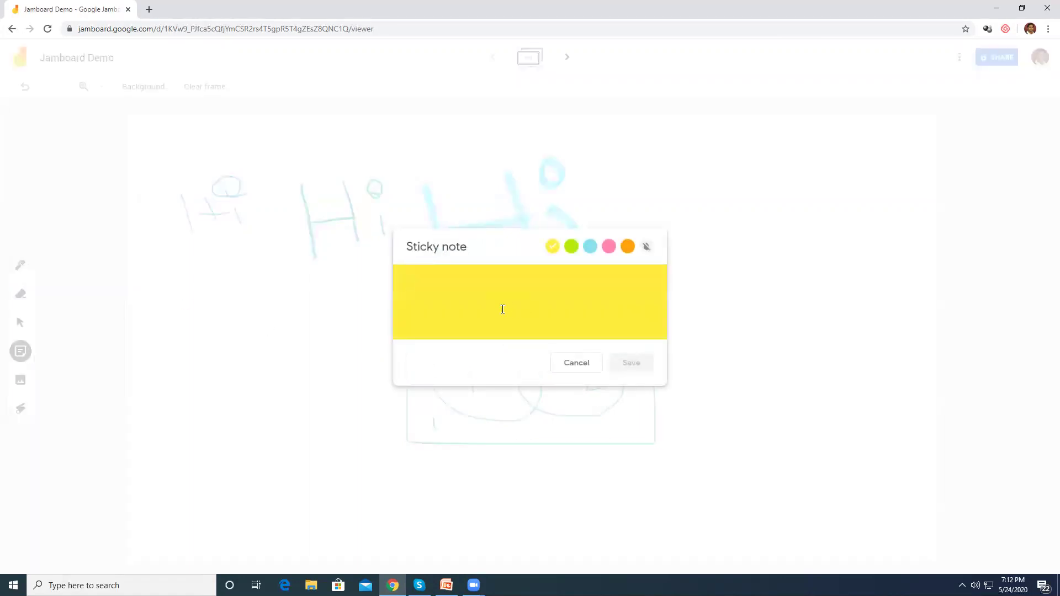
left_click(571, 247)
left_click(590, 246)
left_click(609, 247)
left_click(625, 246)
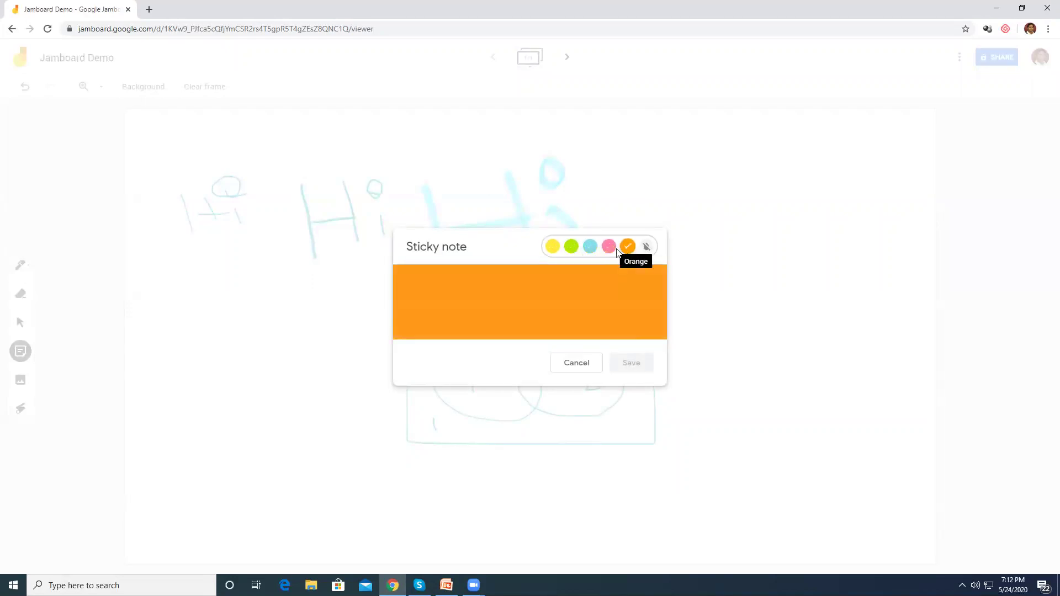
left_click(590, 246)
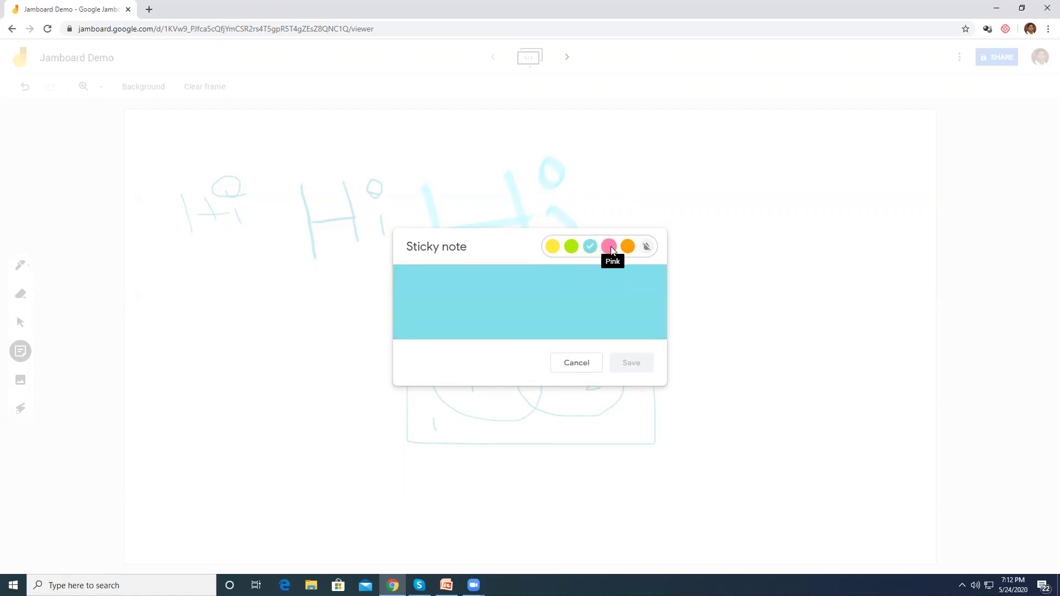
left_click(610, 247)
type("This Looks Awesome")
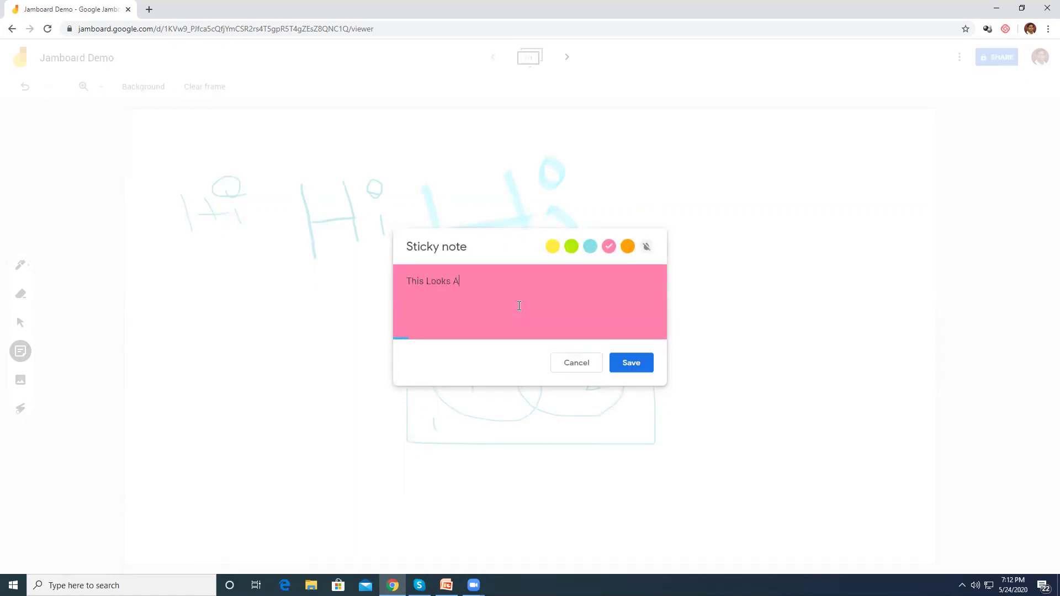
left_click(633, 363)
- Place the pink sticky note just to the right of the Venn diagram and deselect it
left_click(270, 345)
left_click_drag(257, 159, 686, 350)
left_click_drag(738, 390, 771, 358)
left_click(771, 357)
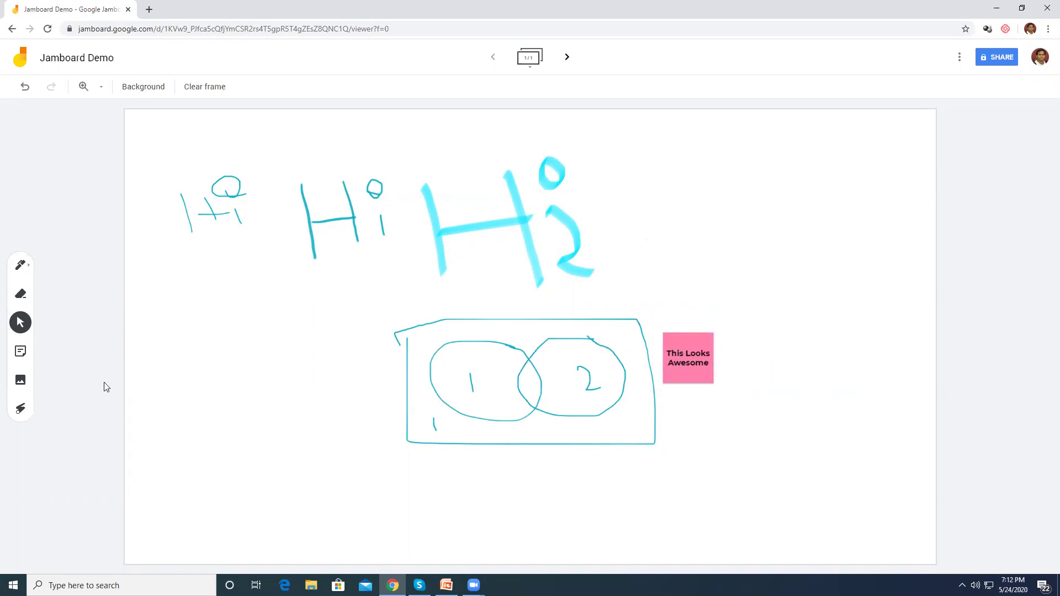
- Insert the image file Fermi from the computer's Desktop folder into the frame
left_click(21, 381)
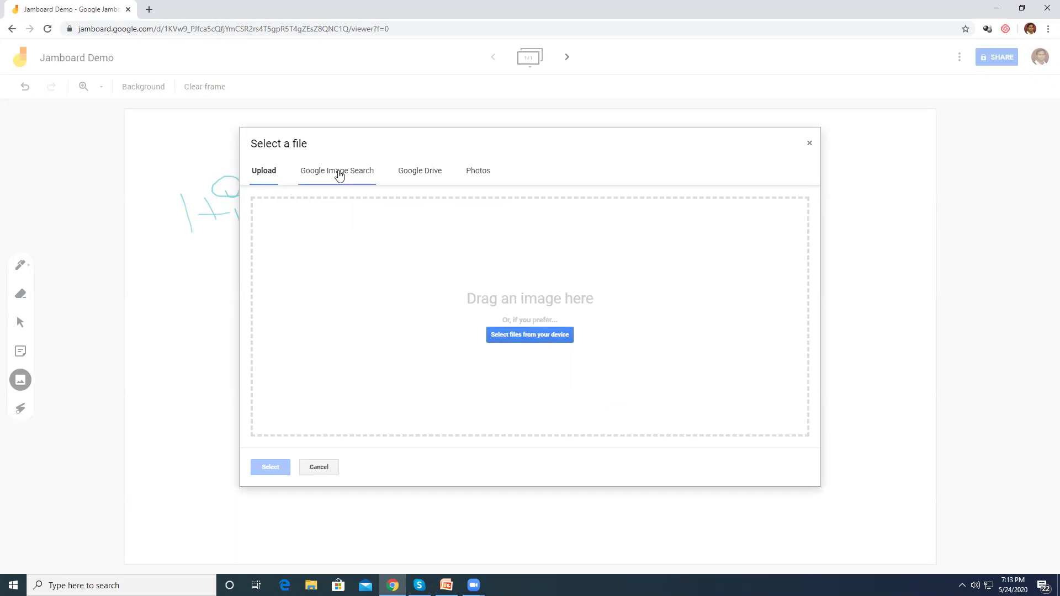
left_click(339, 176)
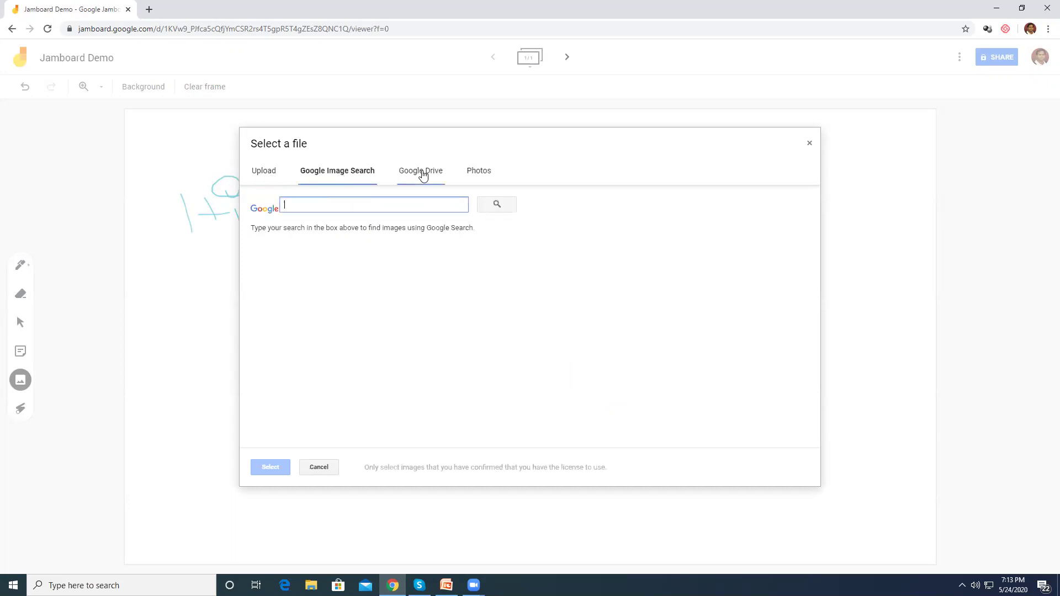
left_click(423, 172)
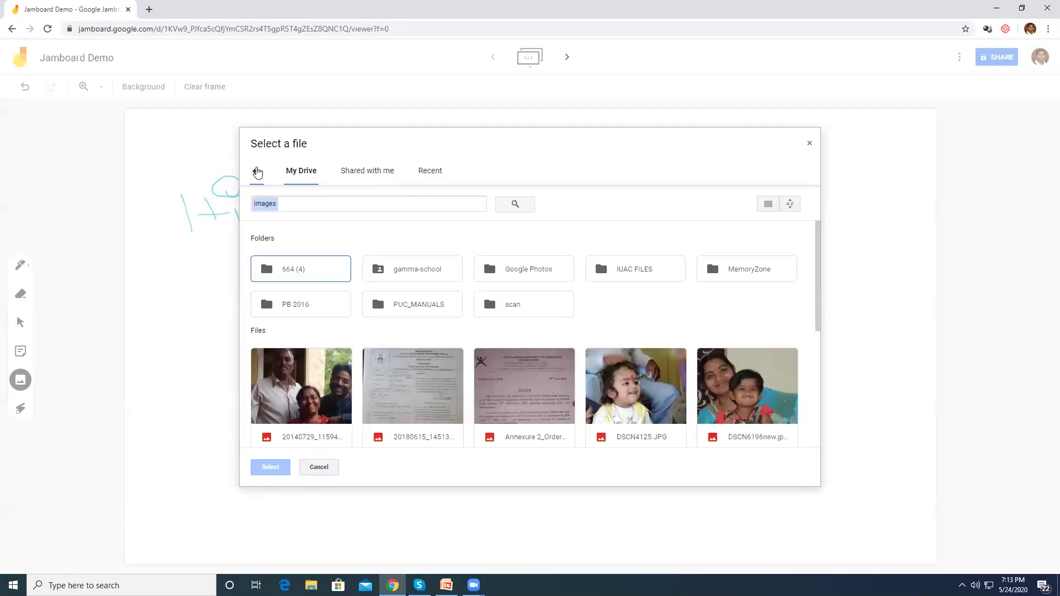
left_click(257, 172)
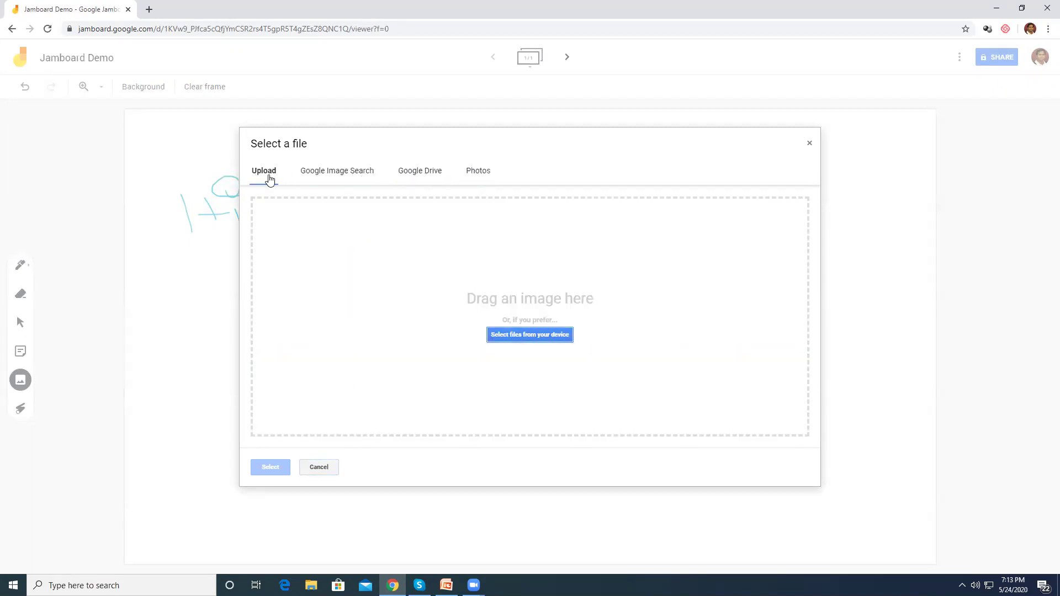
left_click(530, 335)
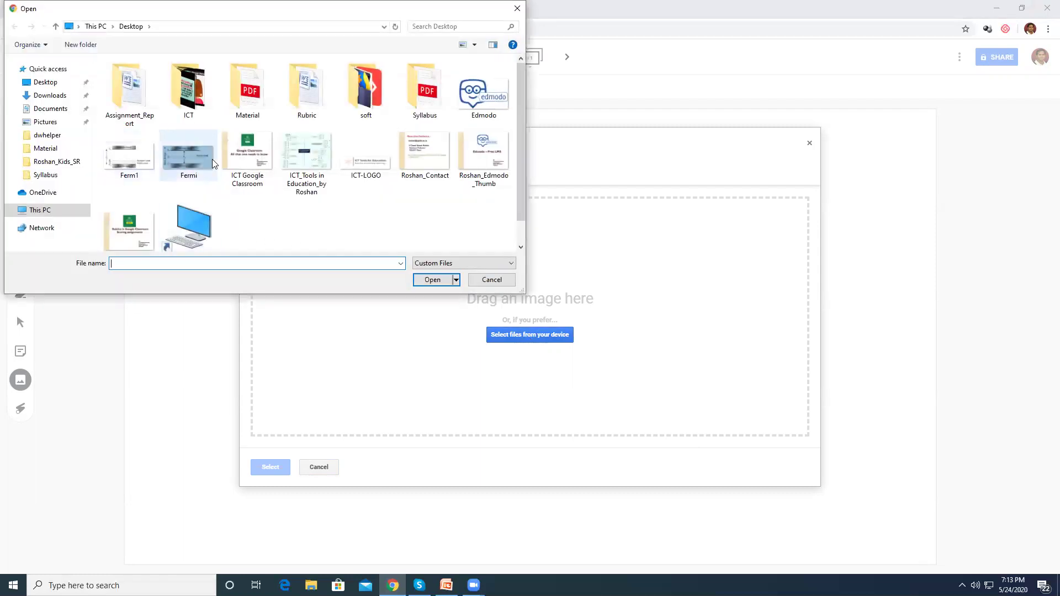
left_click(185, 161)
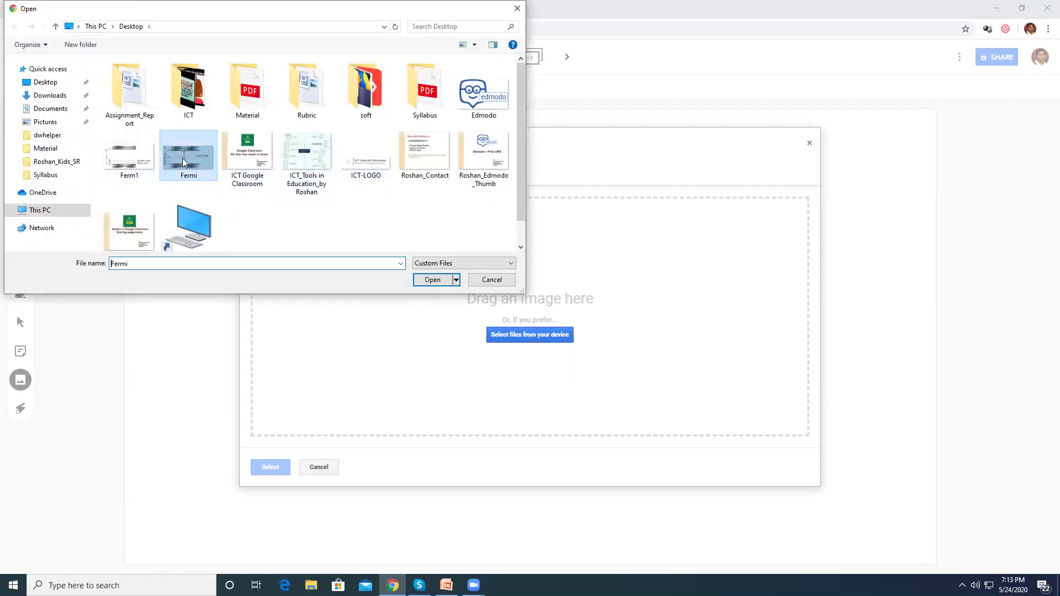
left_click(433, 280)
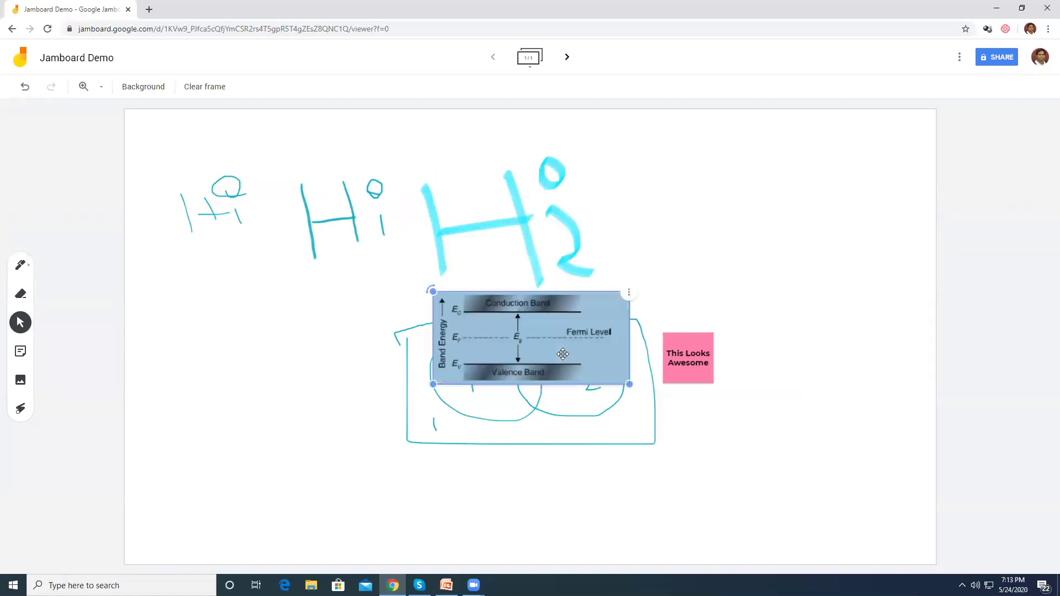
- Move the Fermi level image beside the highlighter-written "Hi" and enlarge it
left_click_drag(535, 344, 738, 189)
left_click_drag(828, 256, 893, 348)
left_click_drag(812, 258, 800, 247)
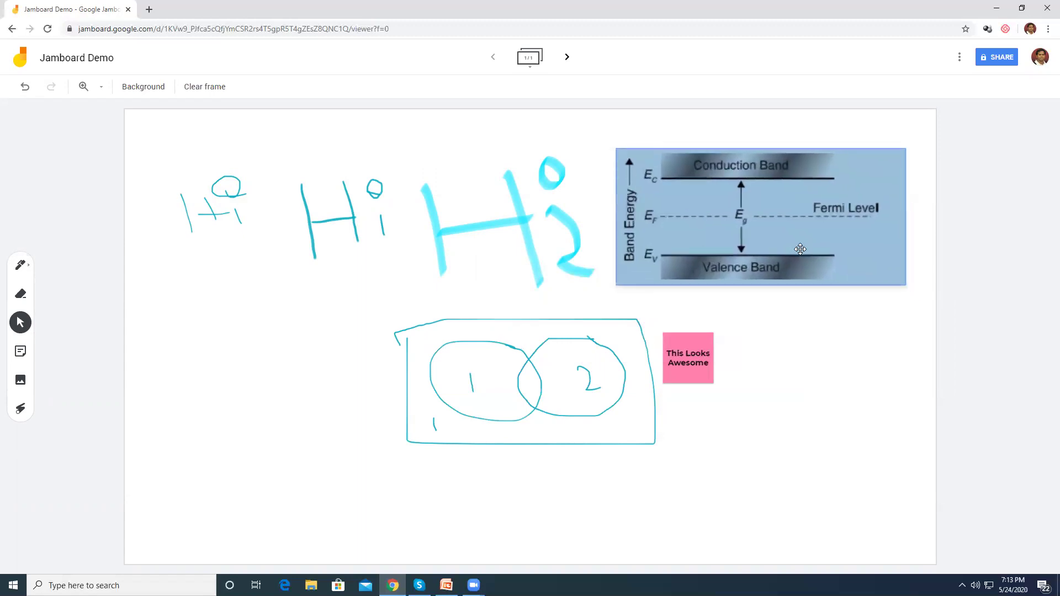
- Annotate the image with the red pen: circle Ec, box "Fermi Level" and tick the valence and conduction bands
left_click(22, 266)
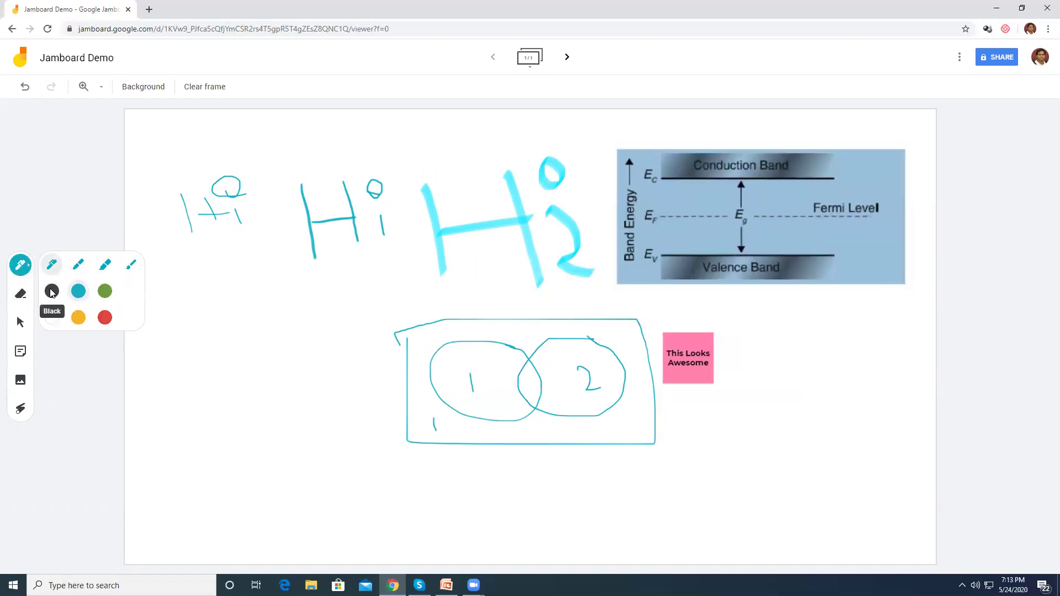
left_click(106, 323)
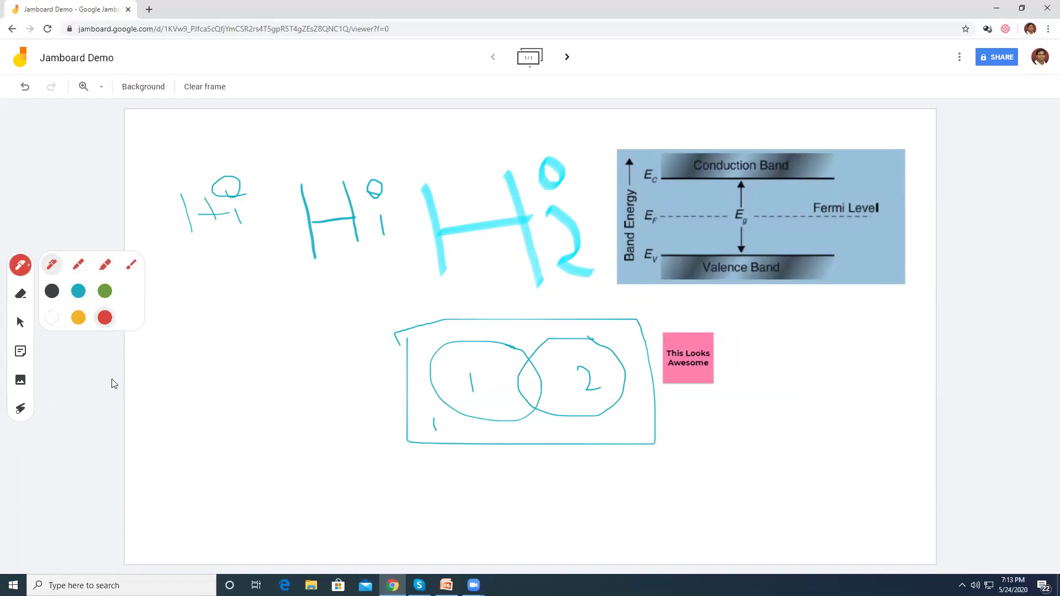
mouse_move(659, 173)
left_mouse_down()
mouse_move(634, 160)
mouse_move(657, 170)
left_mouse_up()
mouse_move(882, 193)
left_mouse_down()
mouse_move(787, 213)
mouse_move(887, 221)
mouse_move(879, 178)
left_mouse_up()
left_click_drag(860, 260, 891, 247)
left_click_drag(854, 160, 887, 143)
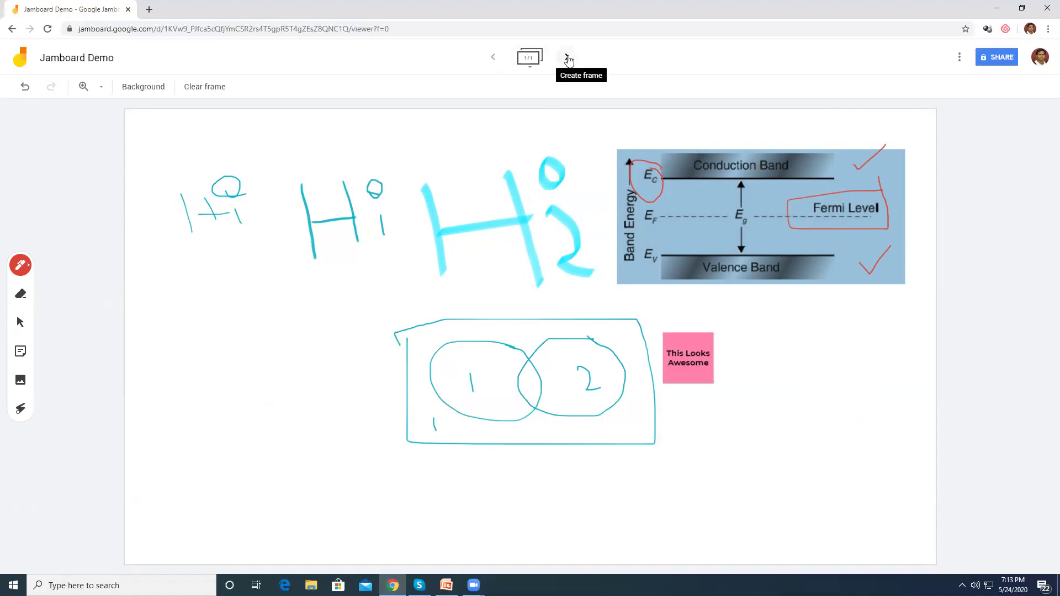
- Add a blank second frame after the first one and switch to it
left_click(530, 67)
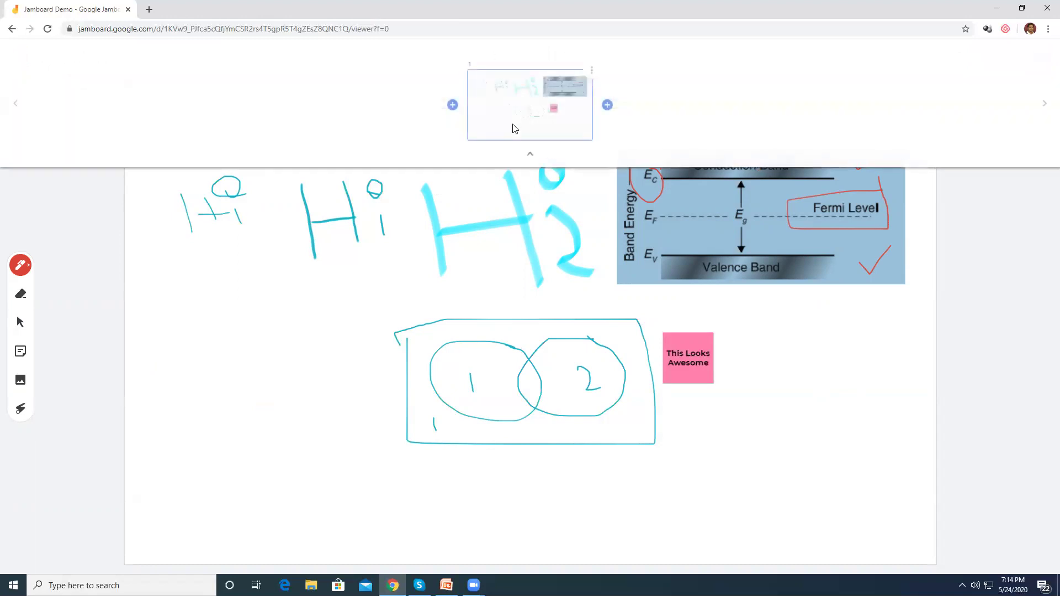
left_click(608, 105)
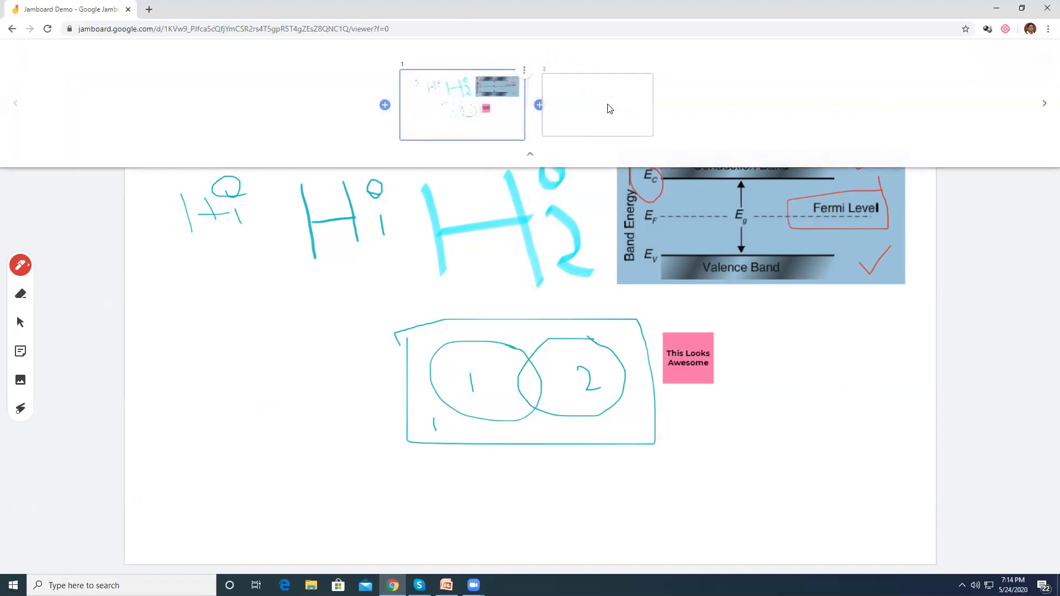
left_click(530, 152)
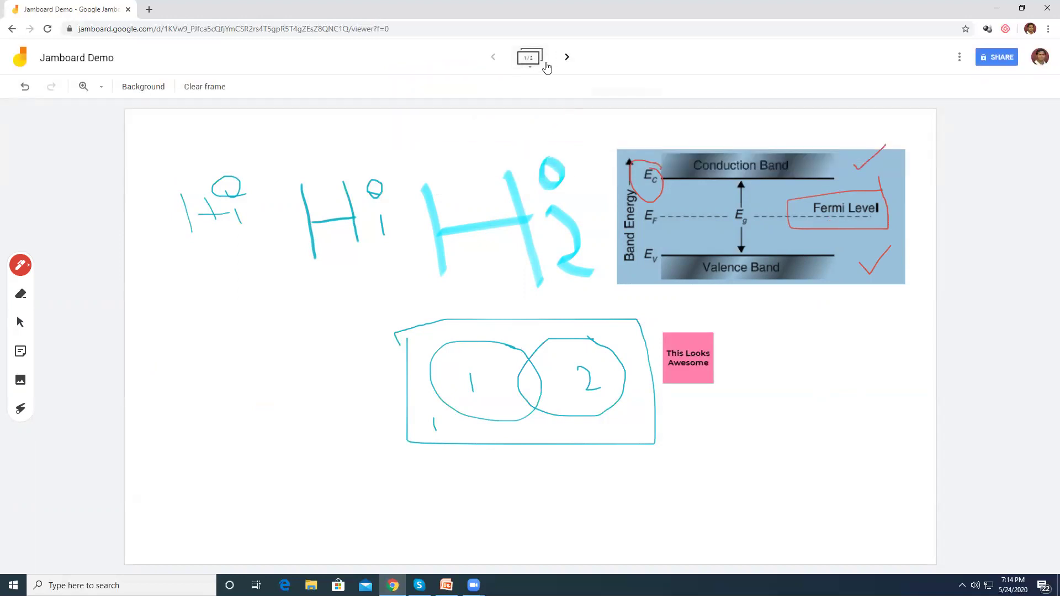
left_click(567, 58)
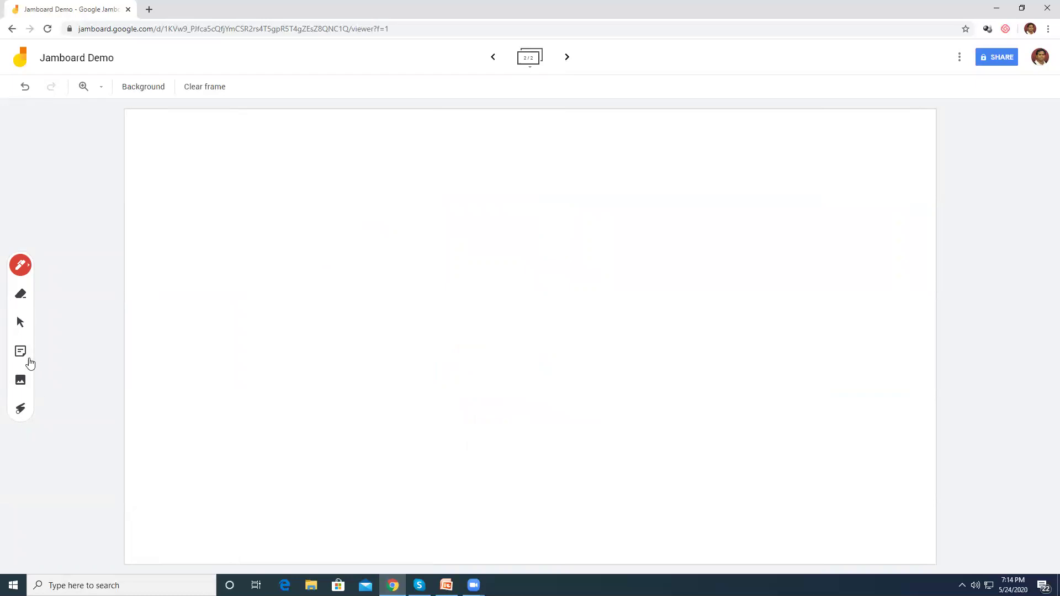
- Insert the ICT_Tools in Education mind map image from the computer's Desktop folder into the frame
left_click(21, 381)
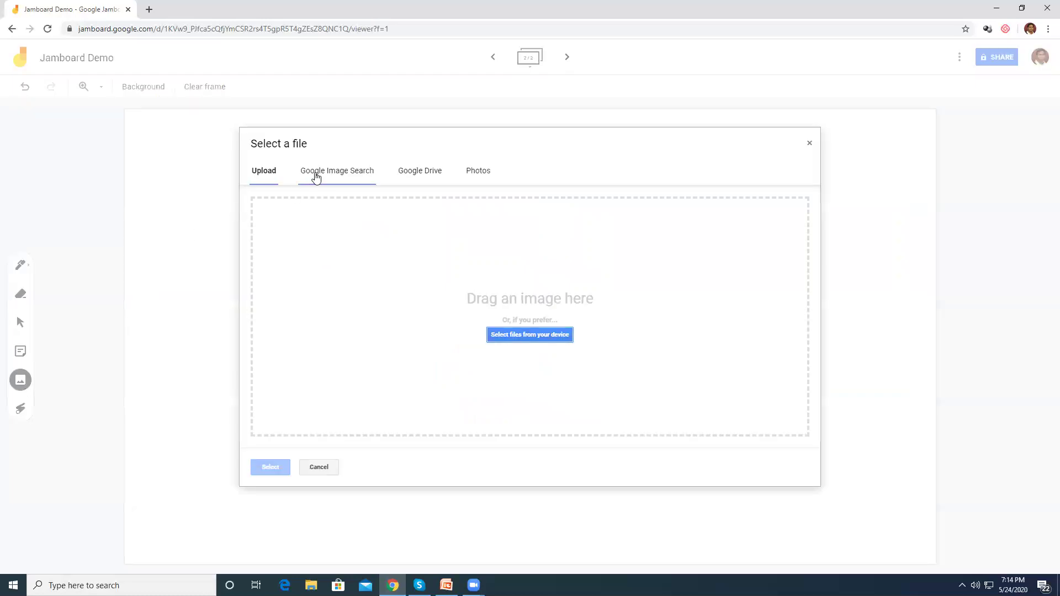
left_click(530, 335)
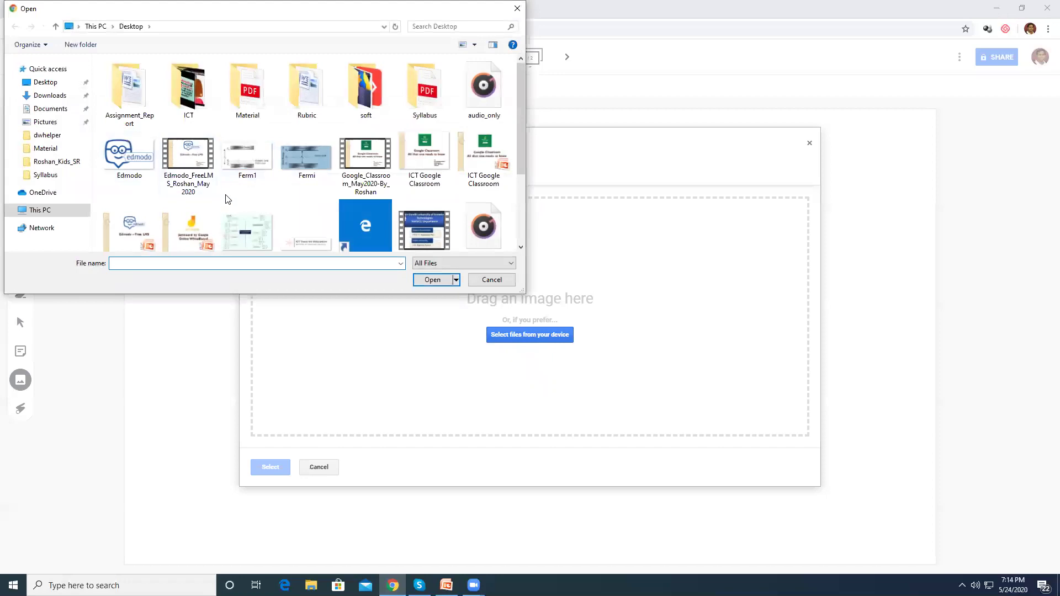
scroll(226, 196, "down", 2)
left_click(248, 119)
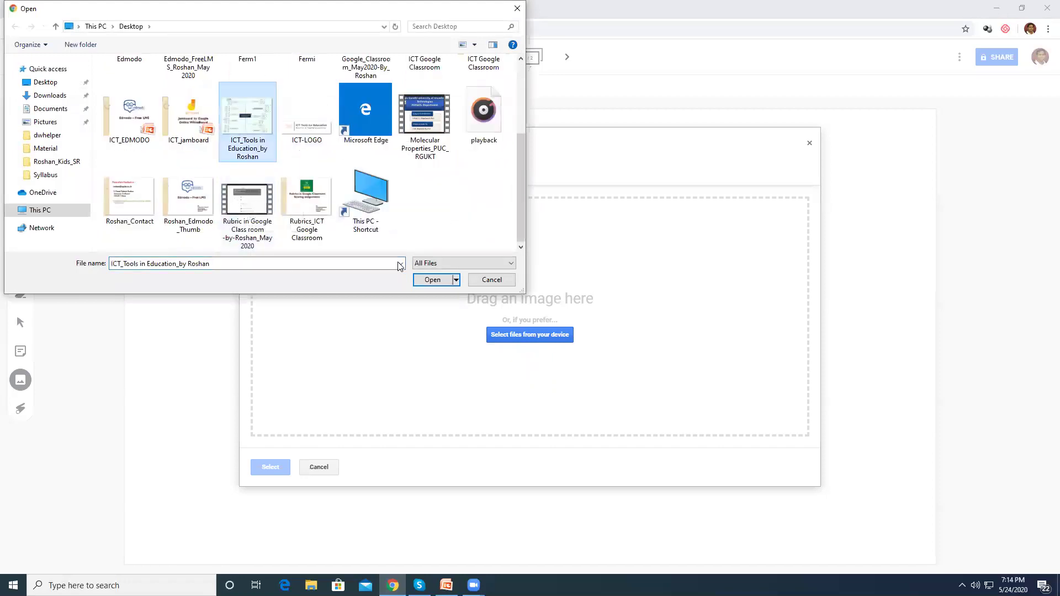
left_click(432, 280)
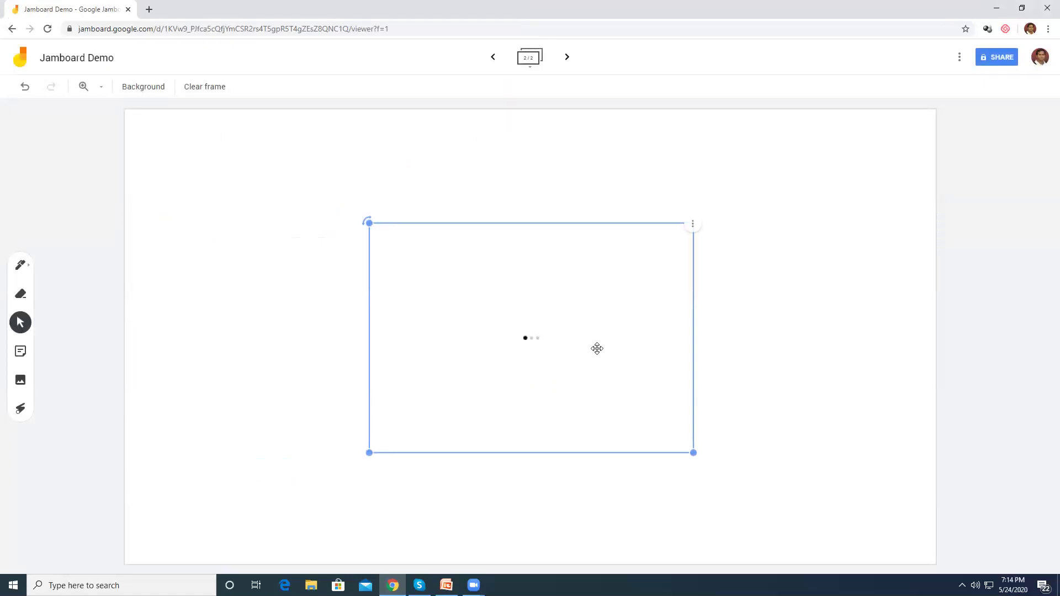
- Enlarge the mind map image to nearly the full frame height, centre it in the frame and deselect it
left_click_drag(692, 450, 897, 564)
left_click_drag(550, 360, 524, 343)
left_click(900, 239)
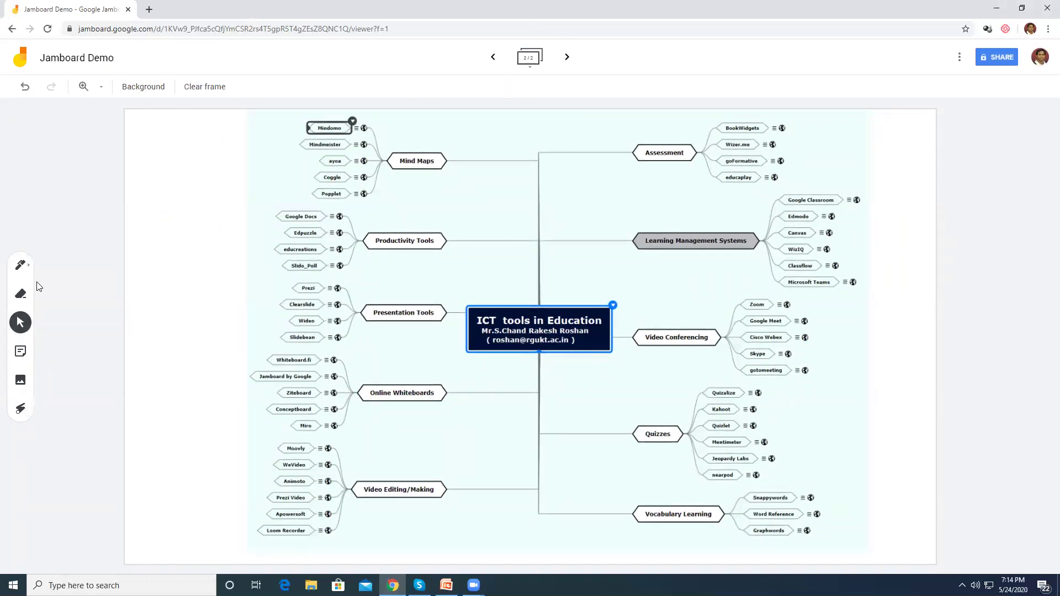
- Circle "Assessment", "Video Conferencing" and "Learning Management Systems" on the mind map with the red pen
left_click(23, 265)
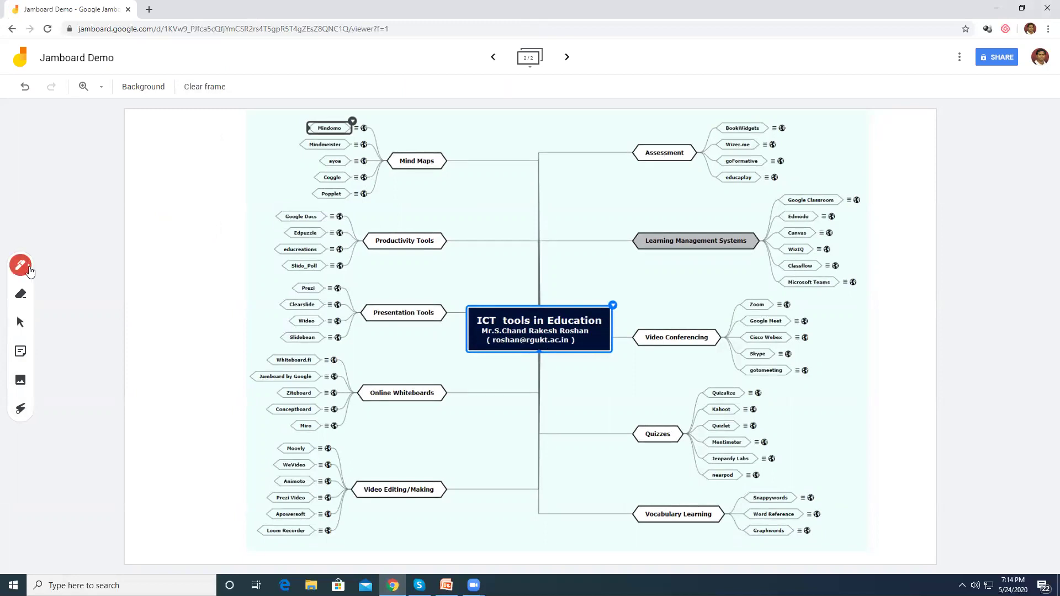
left_click(21, 265)
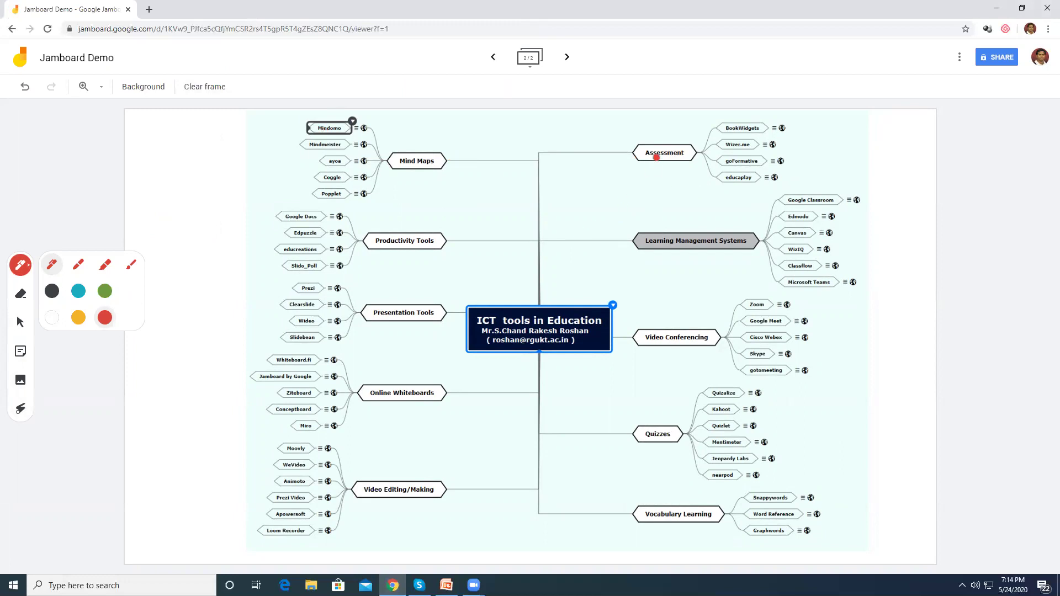
mouse_move(687, 137)
left_mouse_down()
mouse_move(631, 171)
mouse_move(688, 136)
left_mouse_up()
mouse_move(715, 321)
left_mouse_down()
mouse_move(702, 321)
mouse_move(702, 355)
mouse_move(720, 315)
left_mouse_up()
mouse_move(739, 214)
left_mouse_down()
mouse_move(621, 230)
mouse_move(758, 260)
mouse_move(735, 213)
left_mouse_up()
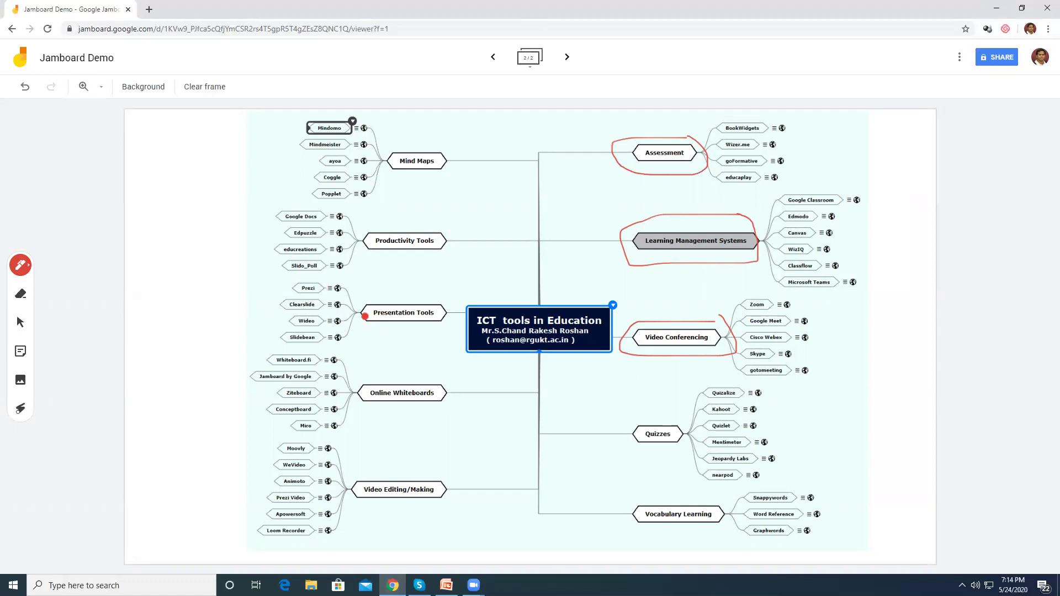
- Zoom the frame to 100% and look over the lower part of the mind map
left_click(88, 90)
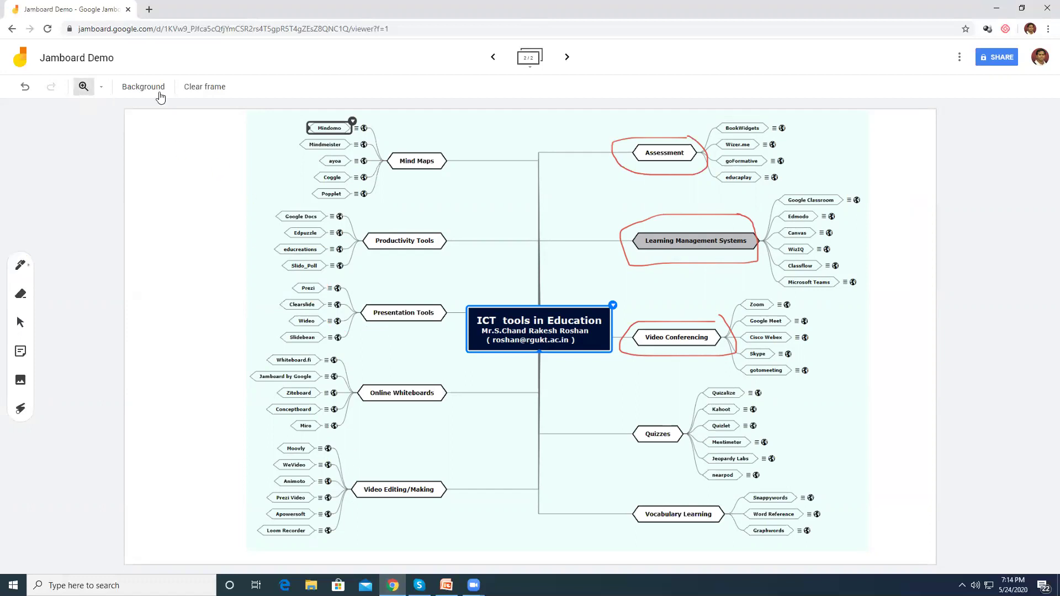
left_click(101, 87)
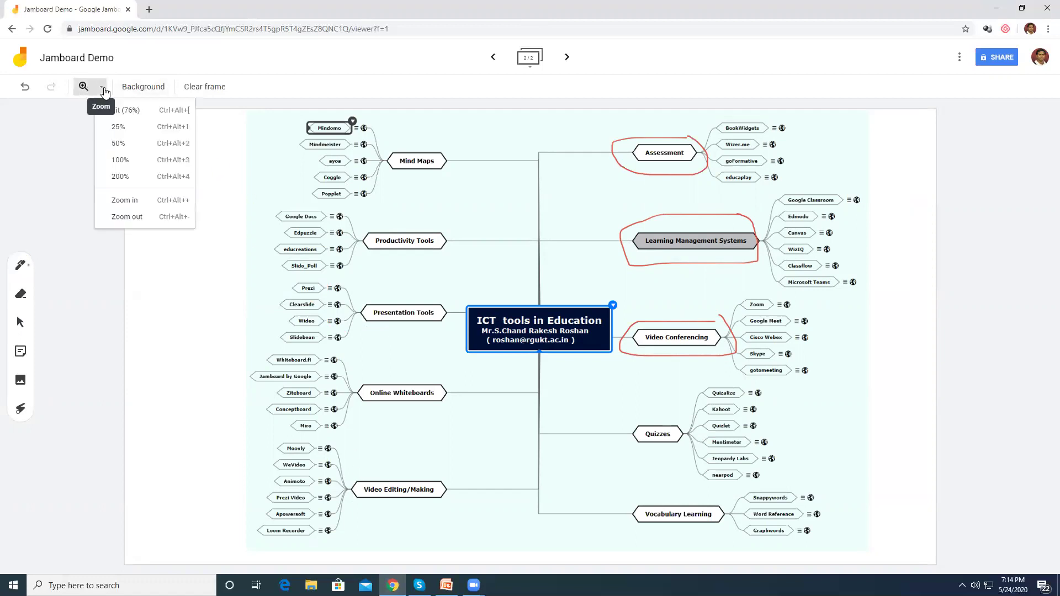
left_click(120, 160)
scroll(509, 353, "down", 2)
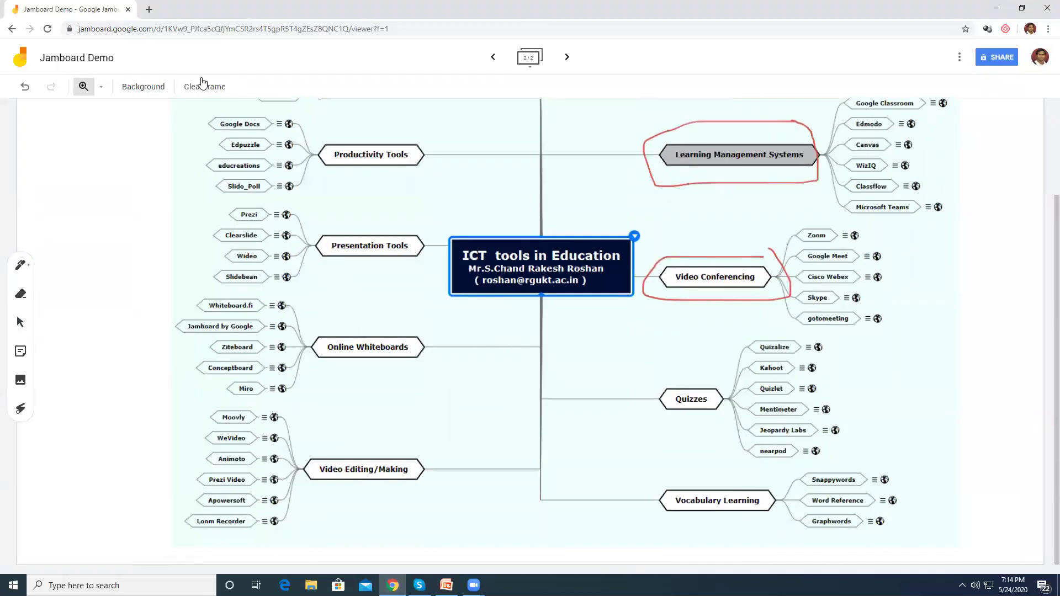
- Zoom the frame to 200% and closer, and examine the mind map's Online Whiteboards branch
left_click(101, 87)
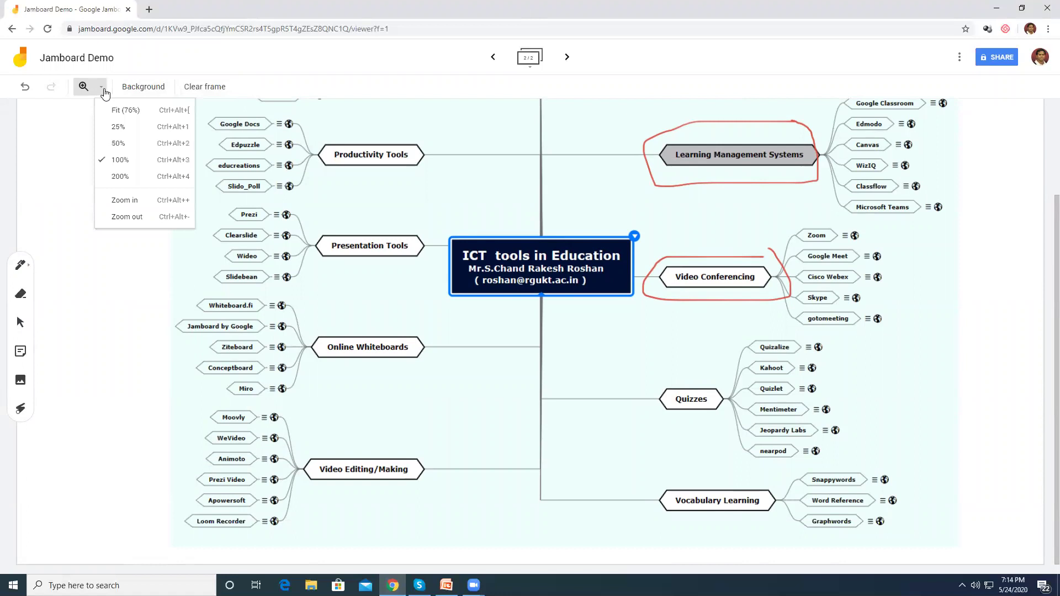
left_click(117, 176)
scroll(428, 314, "down", 6)
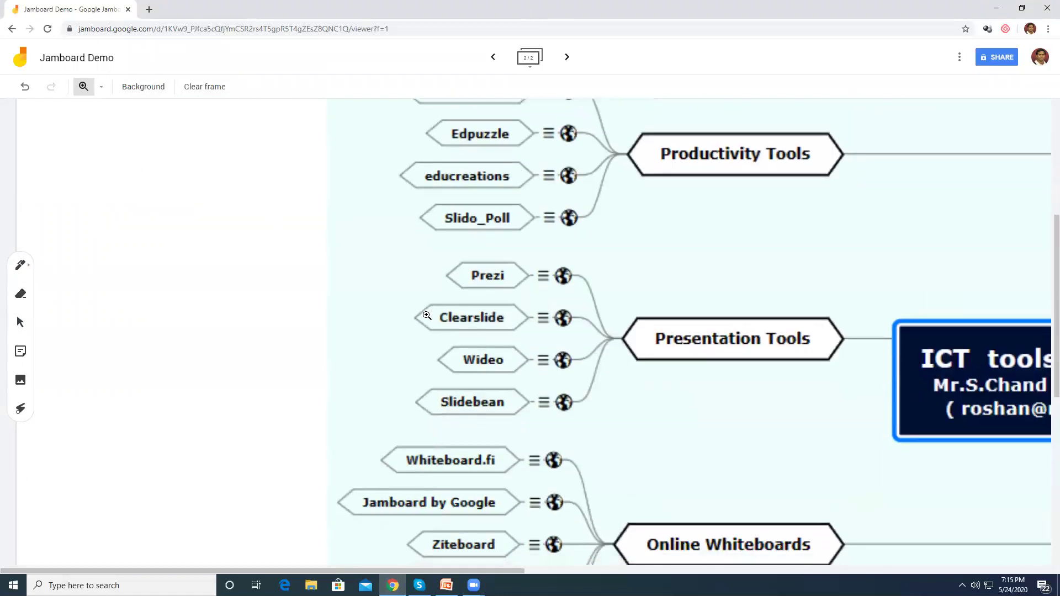
scroll(647, 400, "down", 3)
scroll(646, 398, "up", 2)
left_click(706, 405)
left_click(520, 306)
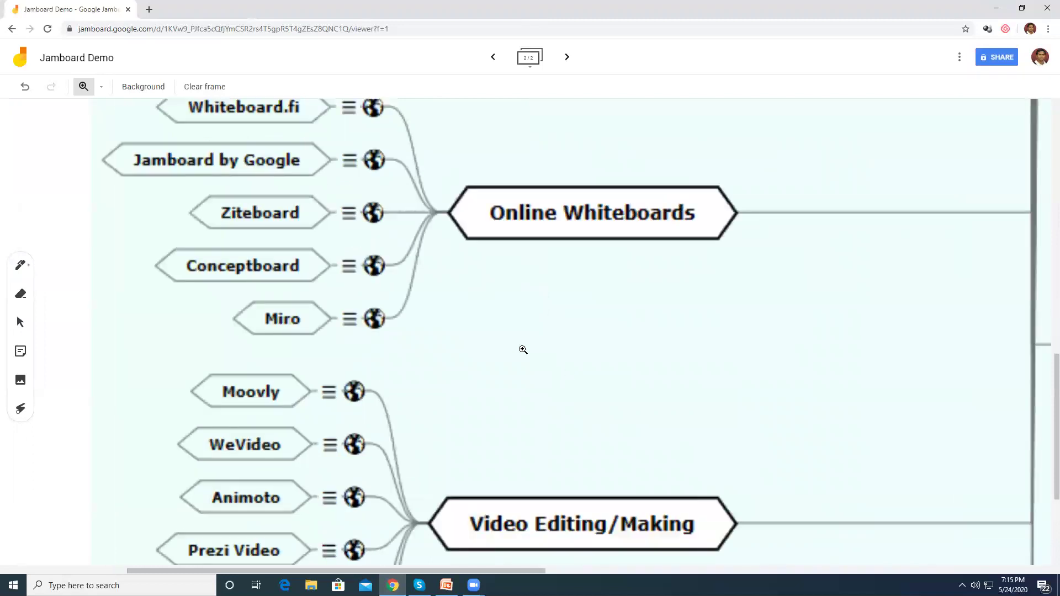
scroll(518, 344, "up", 2)
scroll(518, 343, "down", 1)
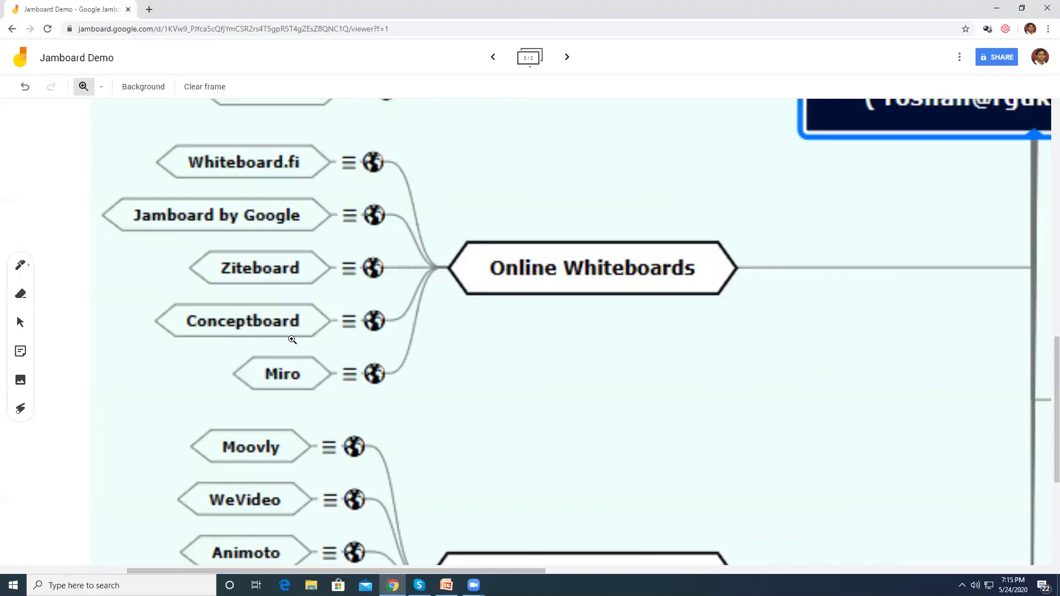
- Trace around "Jamboard by Google" with the laser pointer, and fit the whole frame back into view
left_click(21, 410)
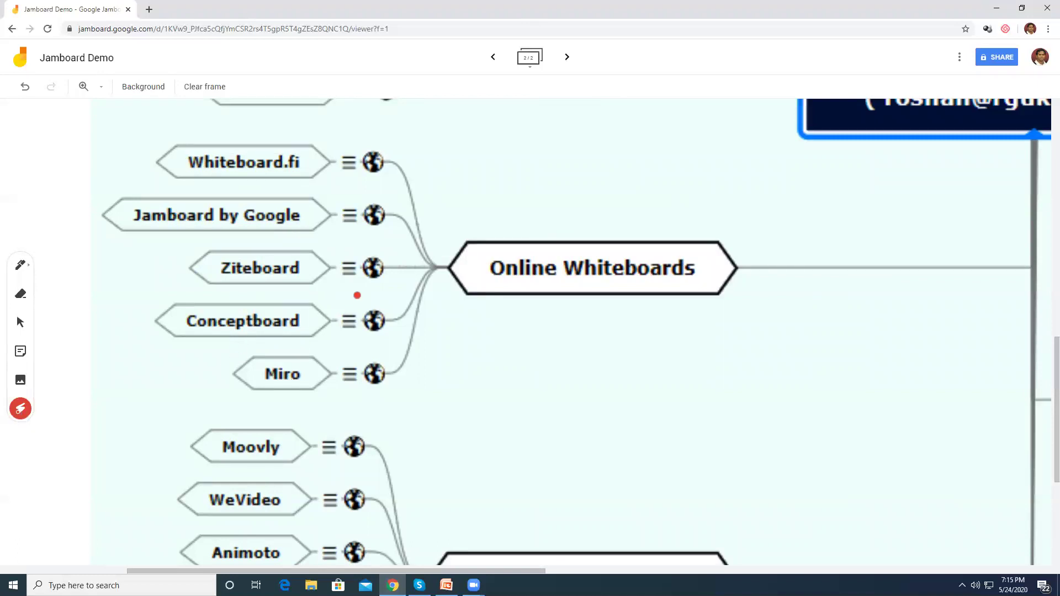
mouse_move(333, 199)
left_mouse_down()
mouse_move(244, 195)
mouse_move(107, 223)
mouse_move(346, 212)
mouse_move(313, 190)
left_mouse_up()
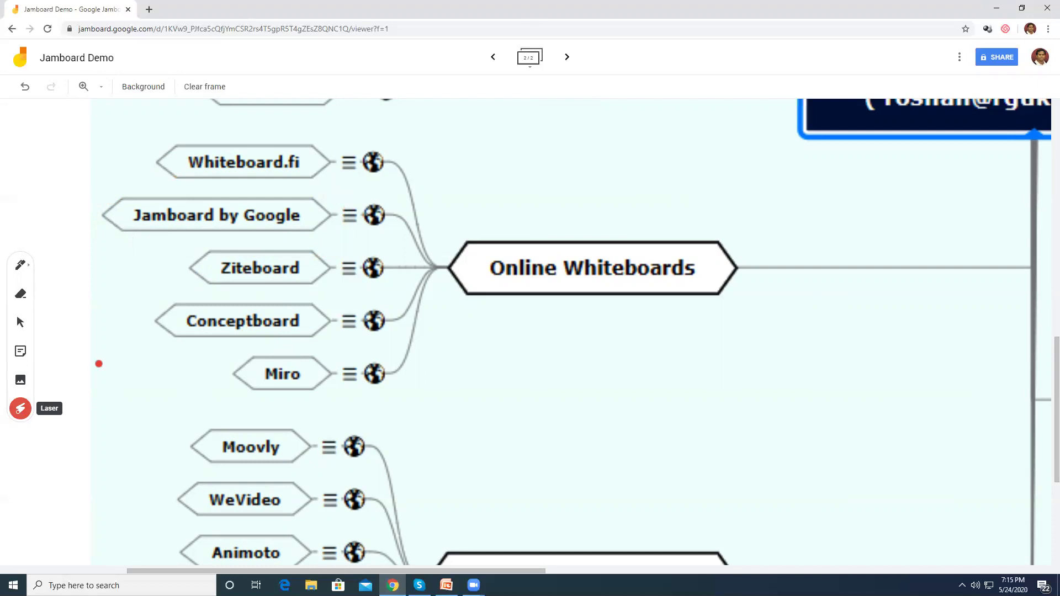
mouse_move(338, 199)
left_mouse_down()
mouse_move(154, 184)
mouse_move(282, 251)
mouse_move(380, 221)
mouse_move(300, 190)
left_mouse_up()
left_click(101, 87)
left_click(139, 110)
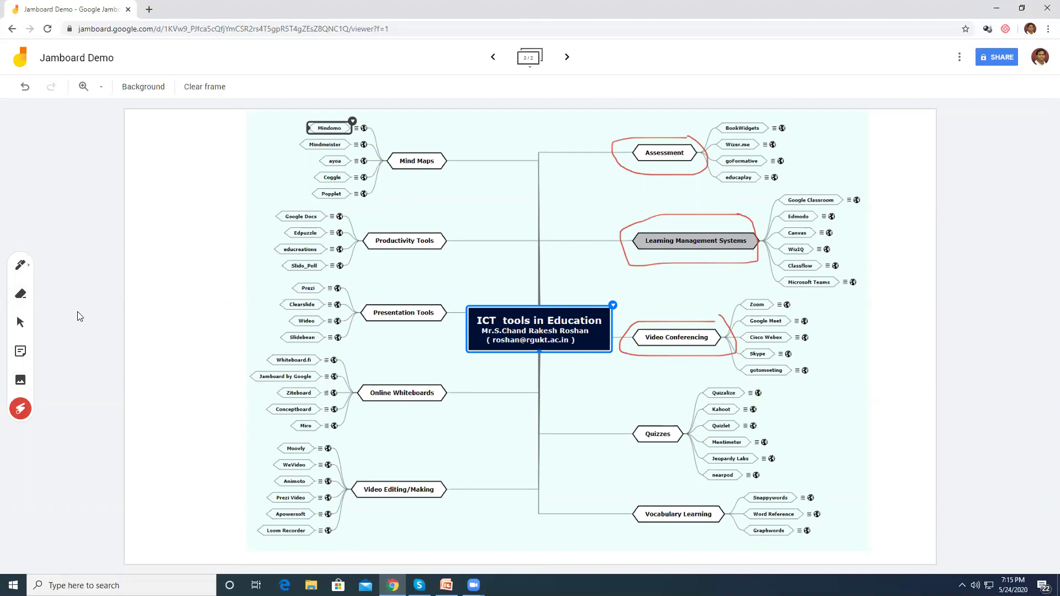
- Handwrite "ICT" with the blue pen in the blank area left of the mind map
left_click(31, 273)
left_click(22, 265)
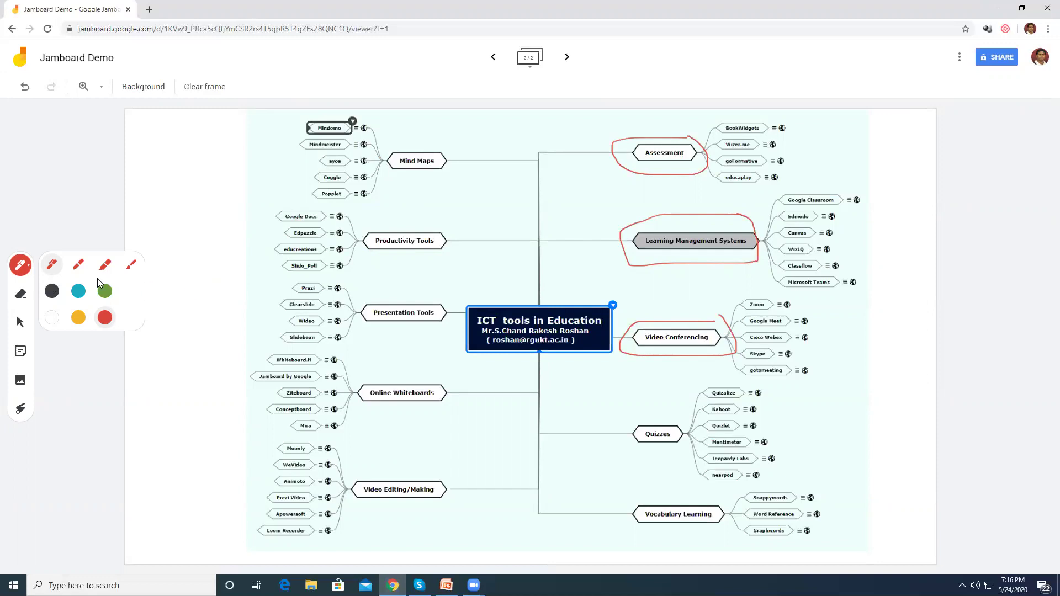
left_click(78, 291)
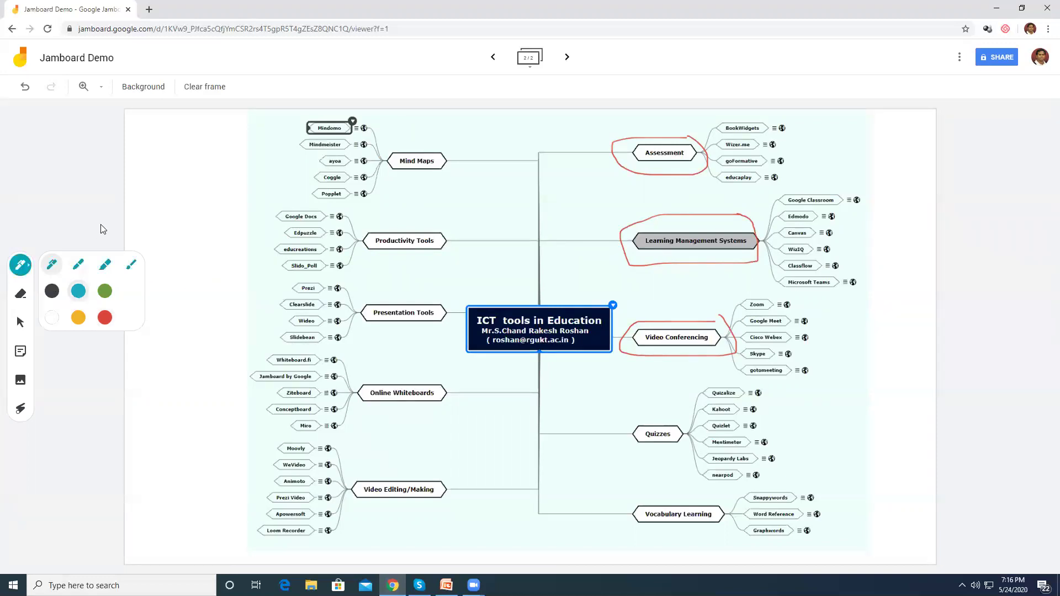
mouse_move(158, 213)
left_mouse_down()
mouse_move(168, 253)
mouse_move(178, 206)
left_mouse_up()
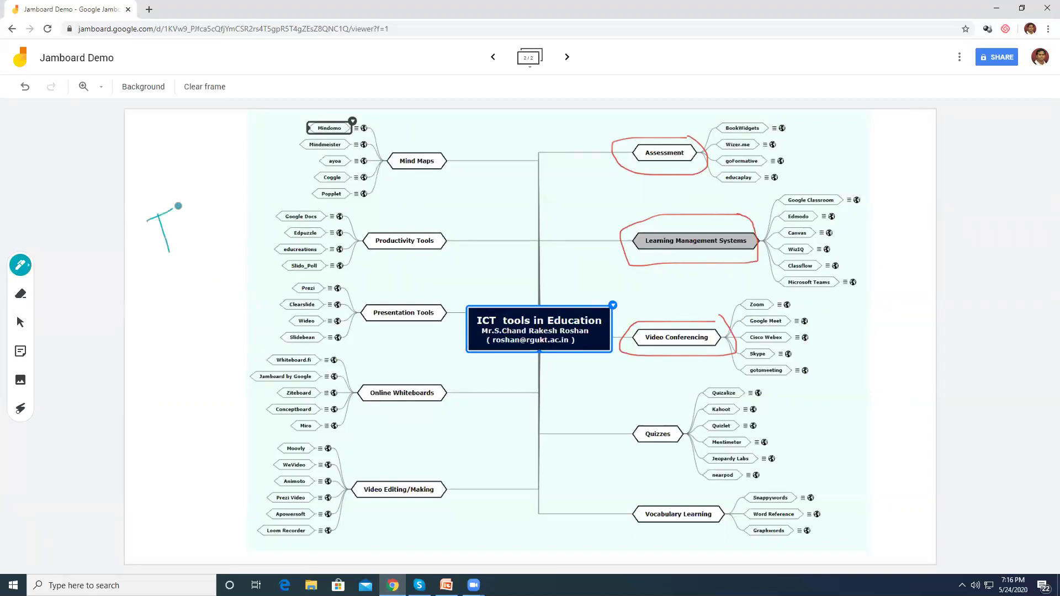
left_click_drag(154, 254, 197, 249)
left_click_drag(206, 201, 218, 243)
mouse_move(229, 195)
left_mouse_down()
mouse_move(237, 232)
mouse_move(231, 195)
mouse_move(245, 193)
left_mouse_up()
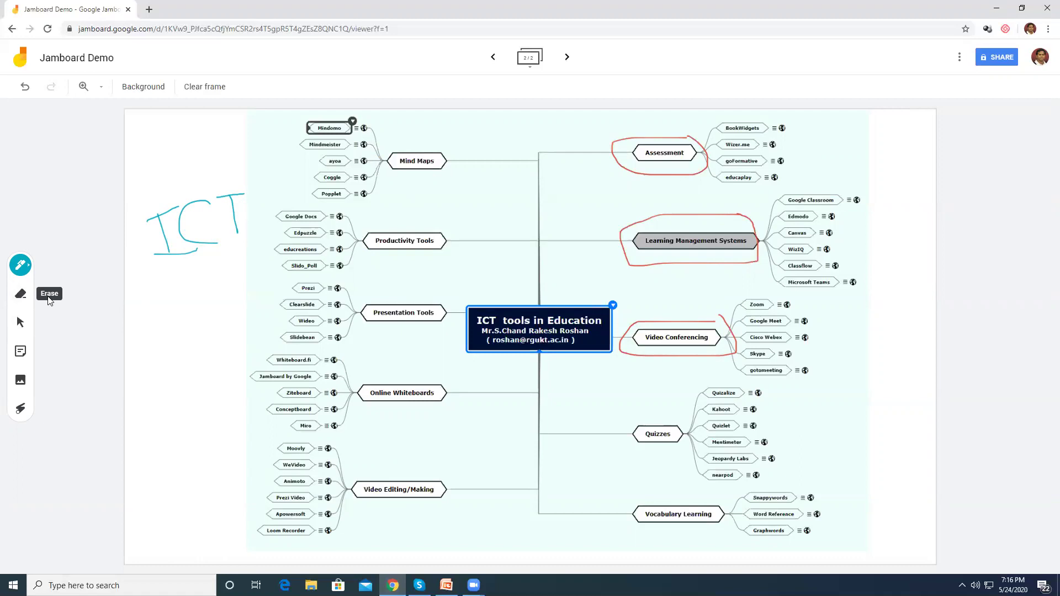
- Create a third frame and insert a photo of a single elephant from a Google Image Search for "elephant"
left_click(567, 57)
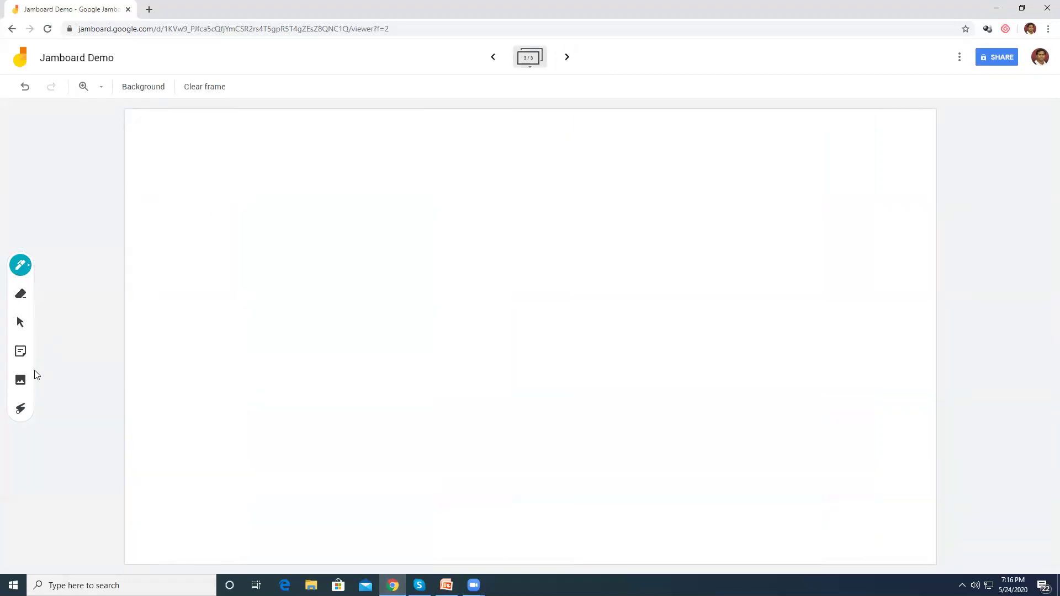
left_click(21, 385)
left_click(338, 178)
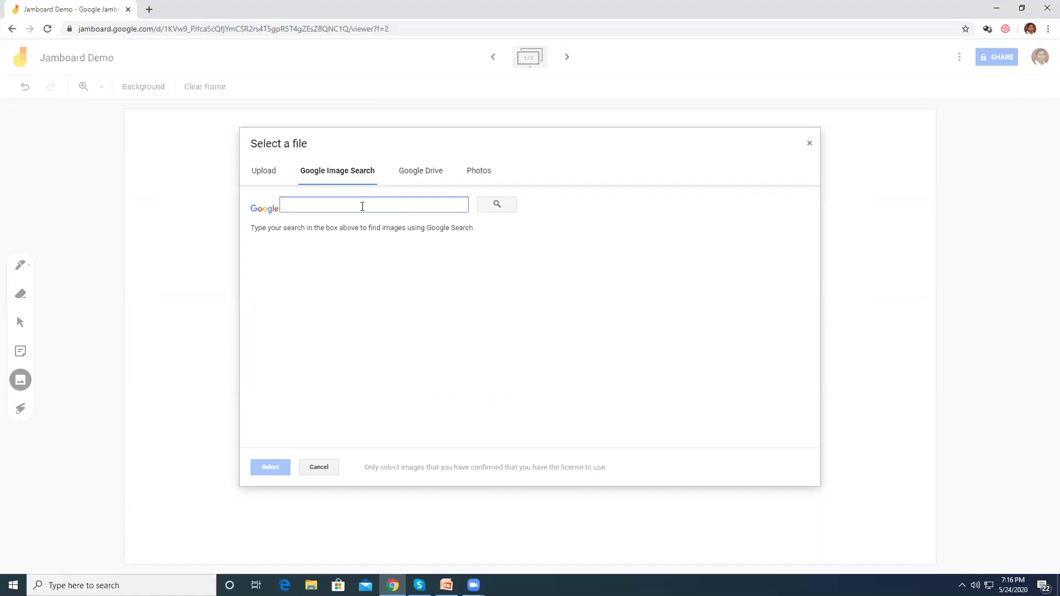
type("elep")
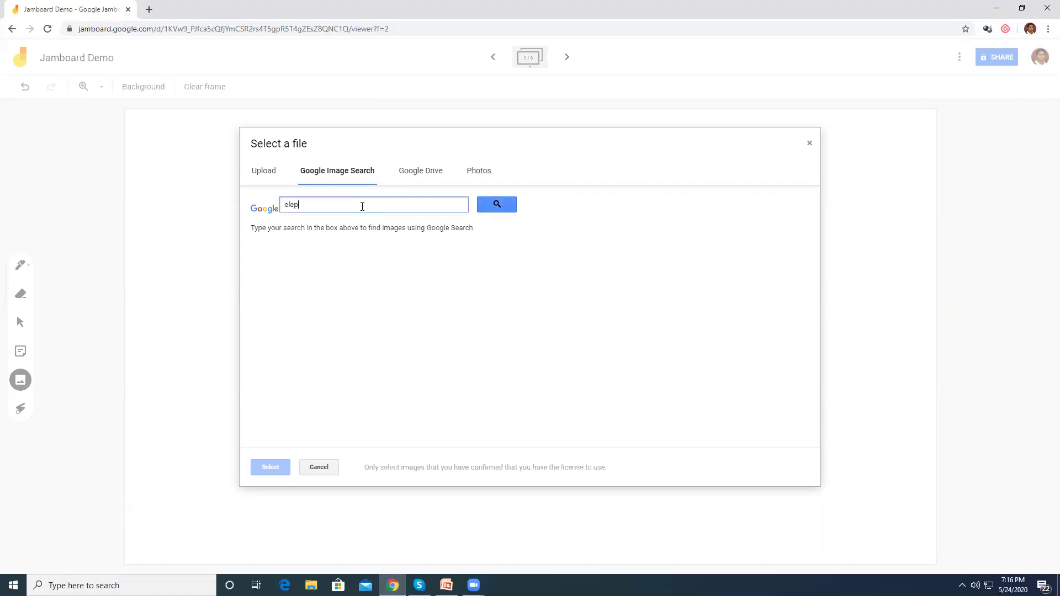
left_click(491, 205)
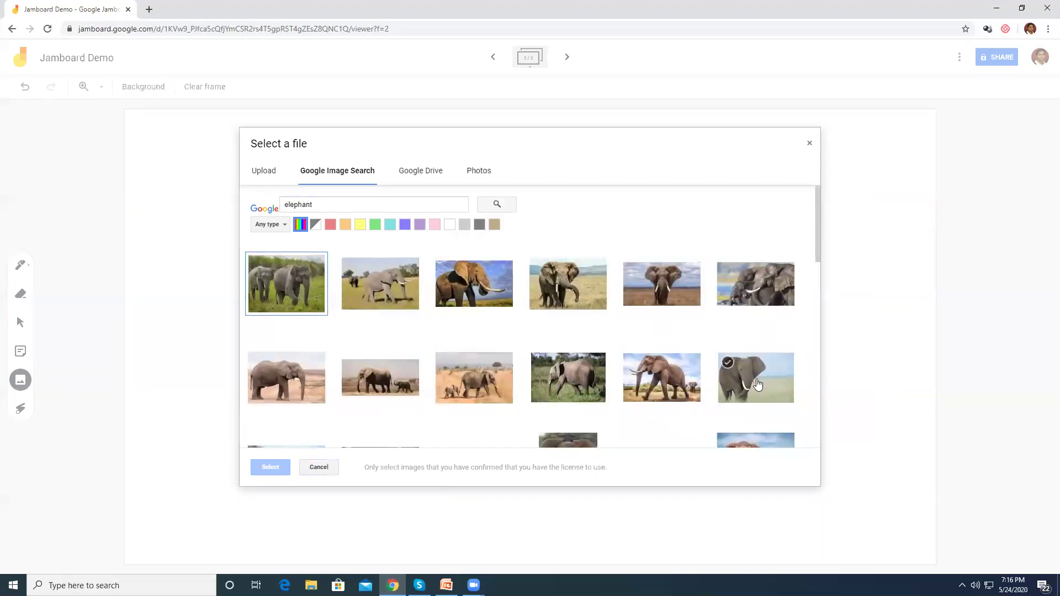
left_click(756, 381)
left_click(271, 468)
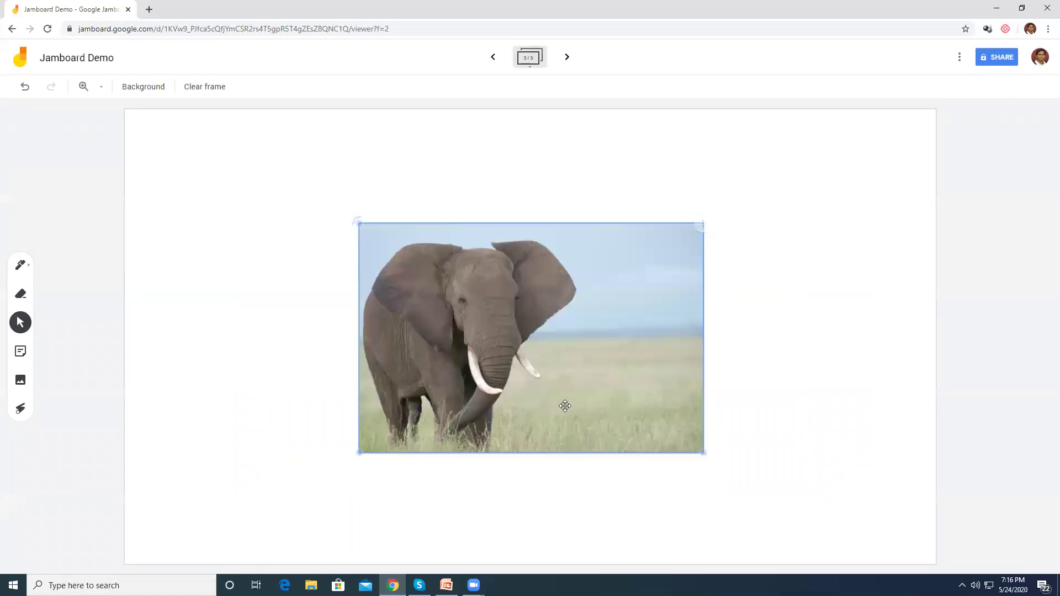
- Enlarge the elephant photo and move it so that it fills most of the frame
left_click_drag(703, 453, 888, 541)
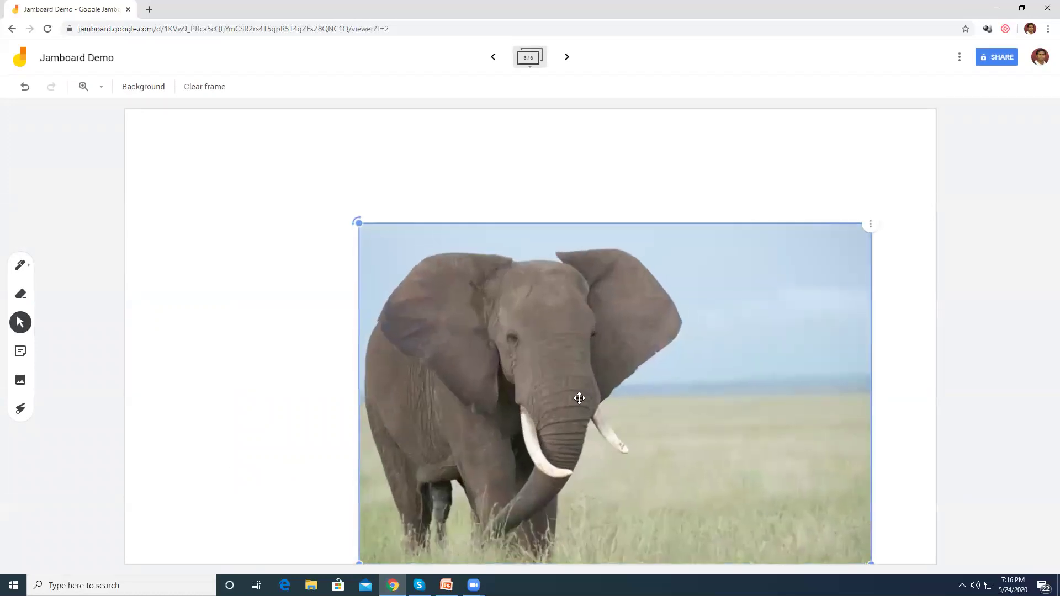
left_click_drag(580, 397, 440, 293)
left_click_drag(728, 460, 871, 542)
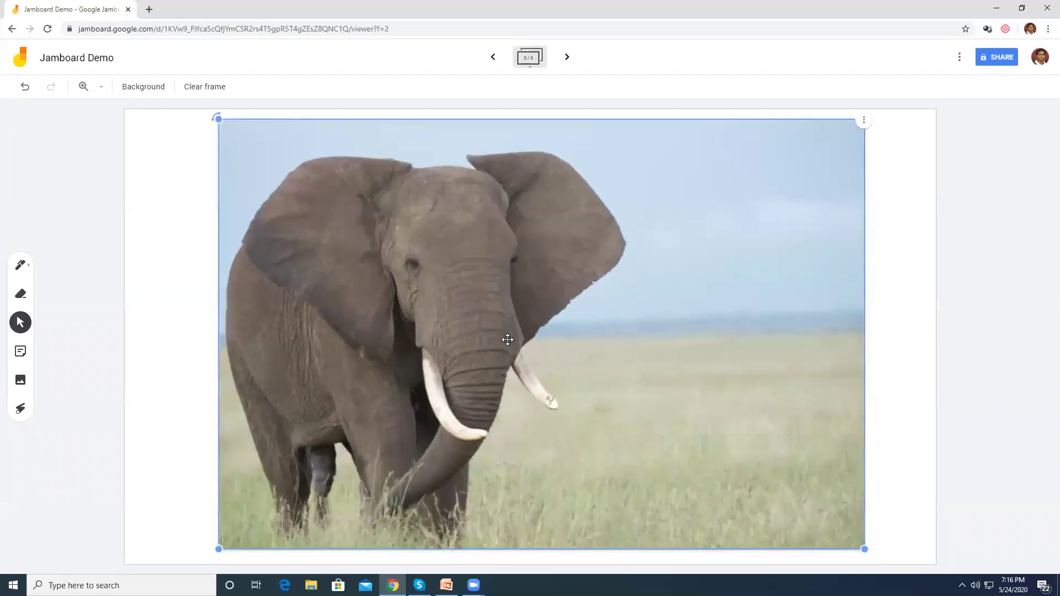
- Circle the elephant's eyes, its ear, the tusk area and the lower end of the trunk with the green pen
left_click(22, 266)
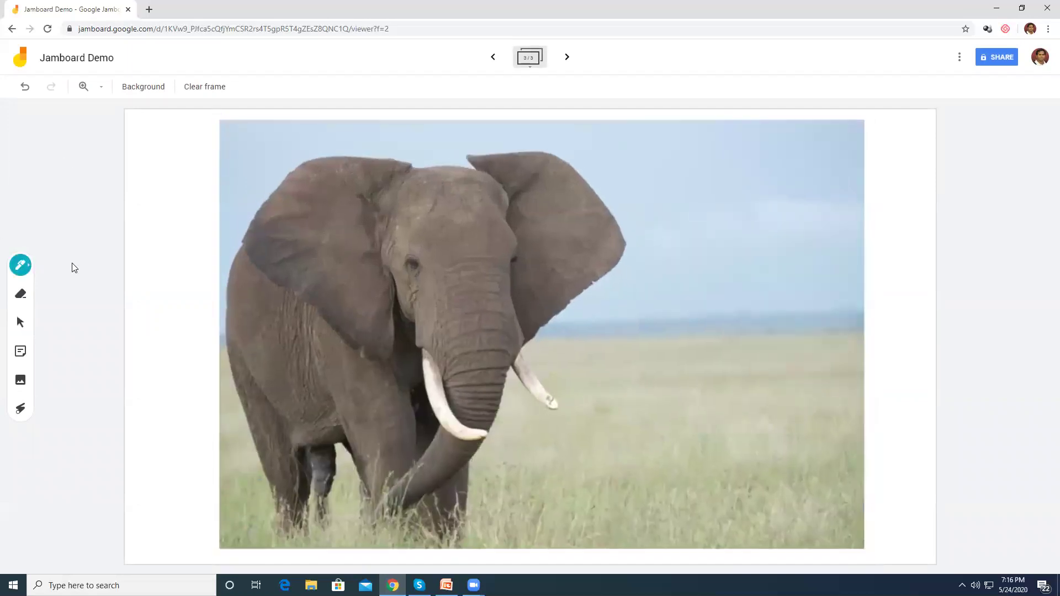
left_click(31, 267)
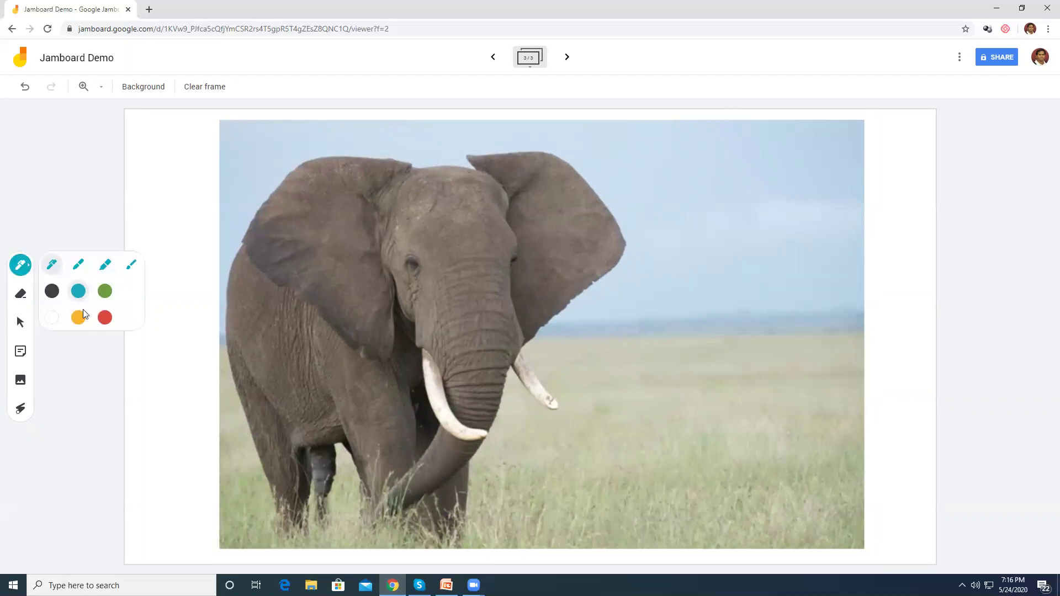
left_click(105, 291)
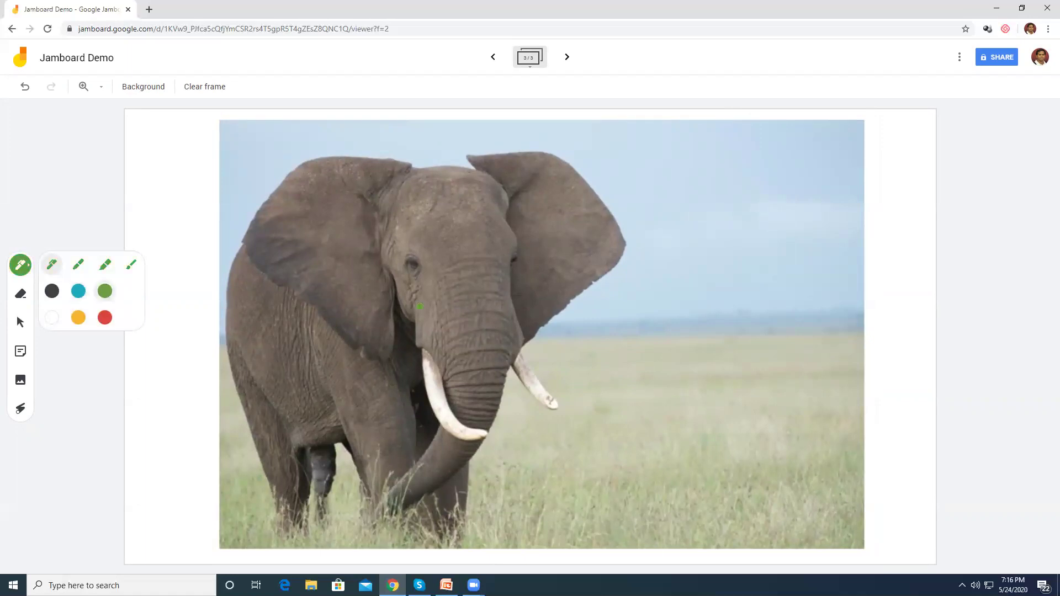
mouse_move(564, 334)
left_mouse_down()
mouse_move(525, 466)
mouse_move(584, 361)
mouse_move(563, 333)
left_mouse_up()
left_click_drag(668, 272, 587, 155)
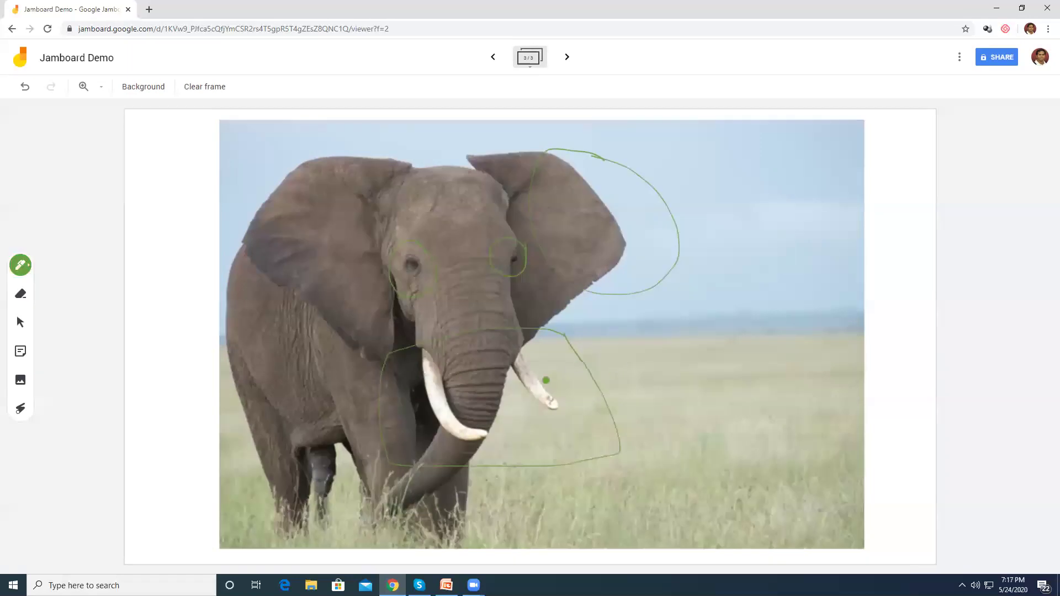
mouse_move(466, 441)
left_mouse_down()
mouse_move(337, 461)
mouse_move(479, 450)
mouse_move(451, 429)
left_mouse_up()
- Create a fourth frame, try the dotted and lined backgrounds on it, and set its background to black
left_click(567, 57)
left_click(138, 95)
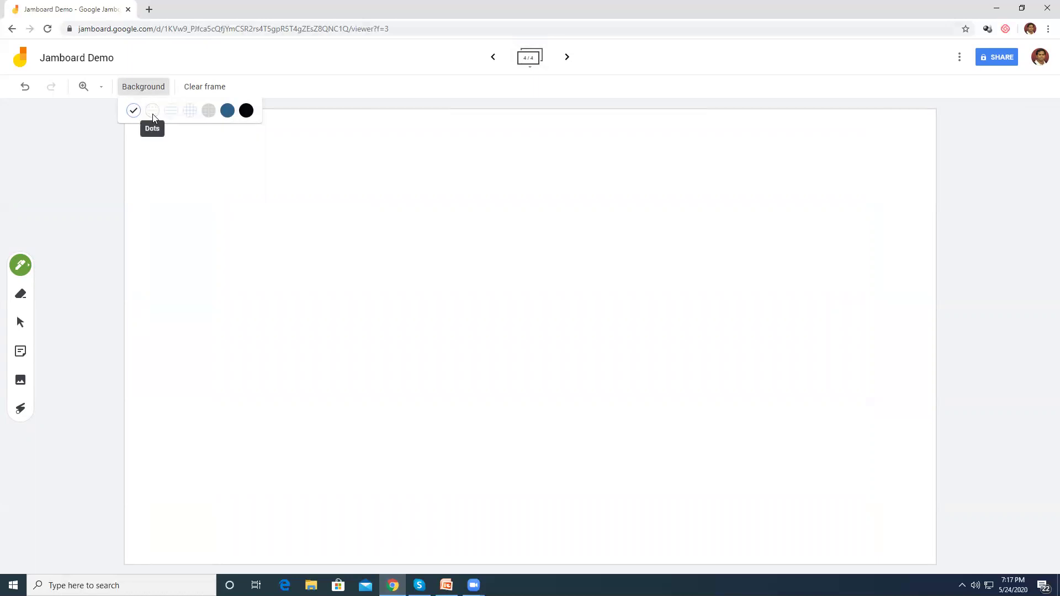
left_click(152, 112)
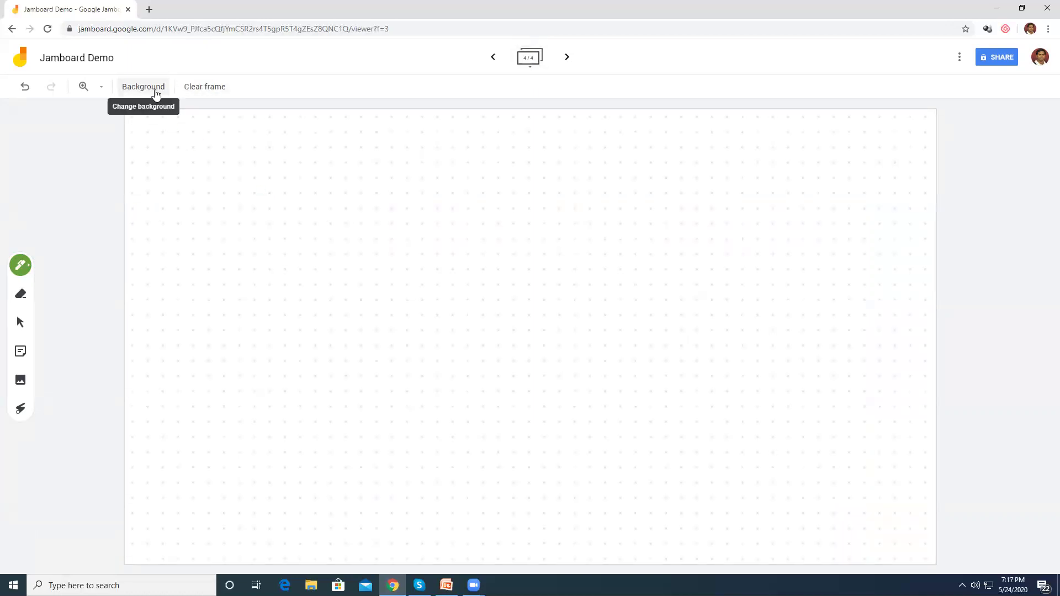
left_click(156, 97)
left_click(169, 112)
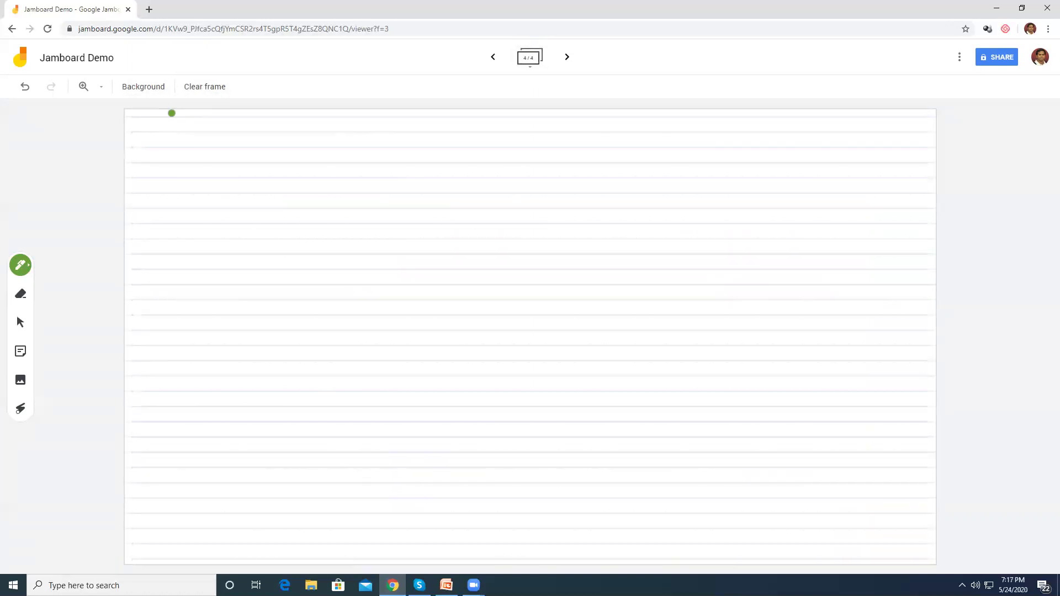
left_click(159, 93)
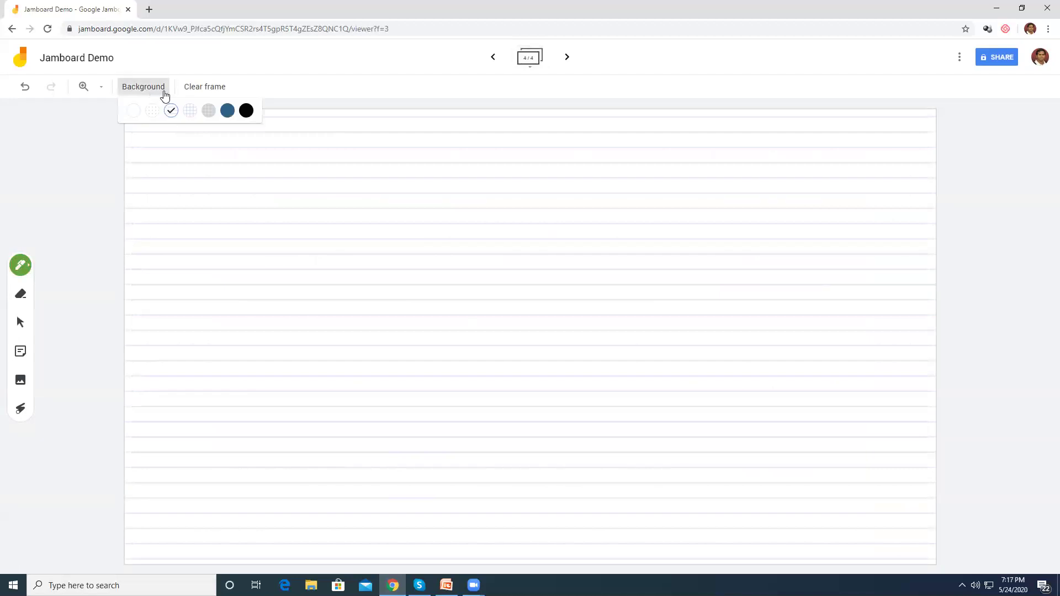
left_click(246, 111)
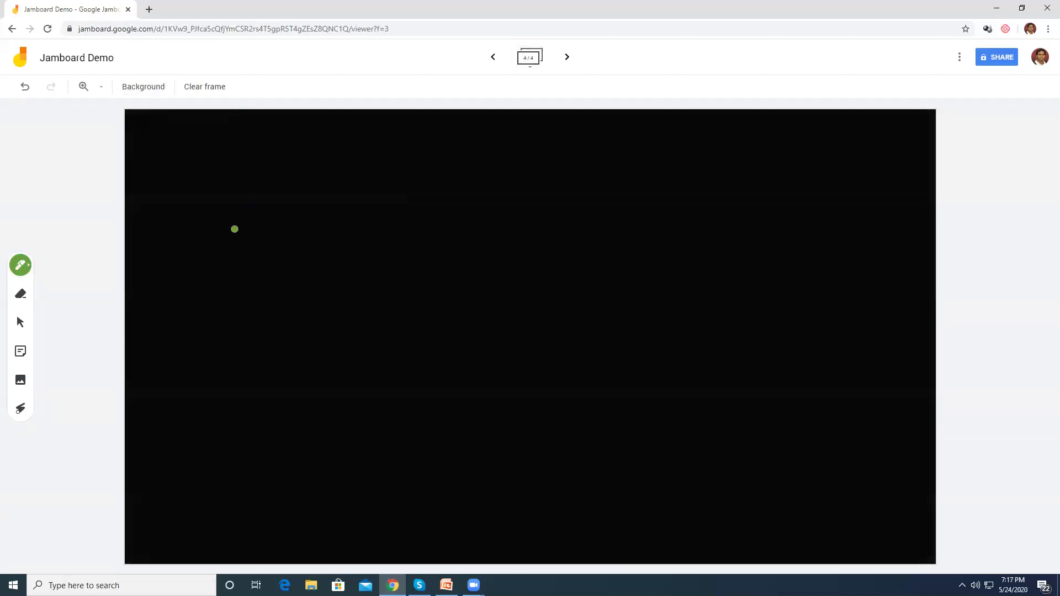
- Handwrite an H with a superscript 0 and a subscript 2 in green on the black frame, and clear the frame
left_click_drag(274, 228, 303, 316)
mouse_move(315, 225)
left_mouse_down()
mouse_move(330, 290)
mouse_move(341, 264)
mouse_move(380, 291)
left_mouse_up()
mouse_move(348, 216)
left_mouse_down()
mouse_move(357, 216)
mouse_move(344, 216)
left_mouse_up()
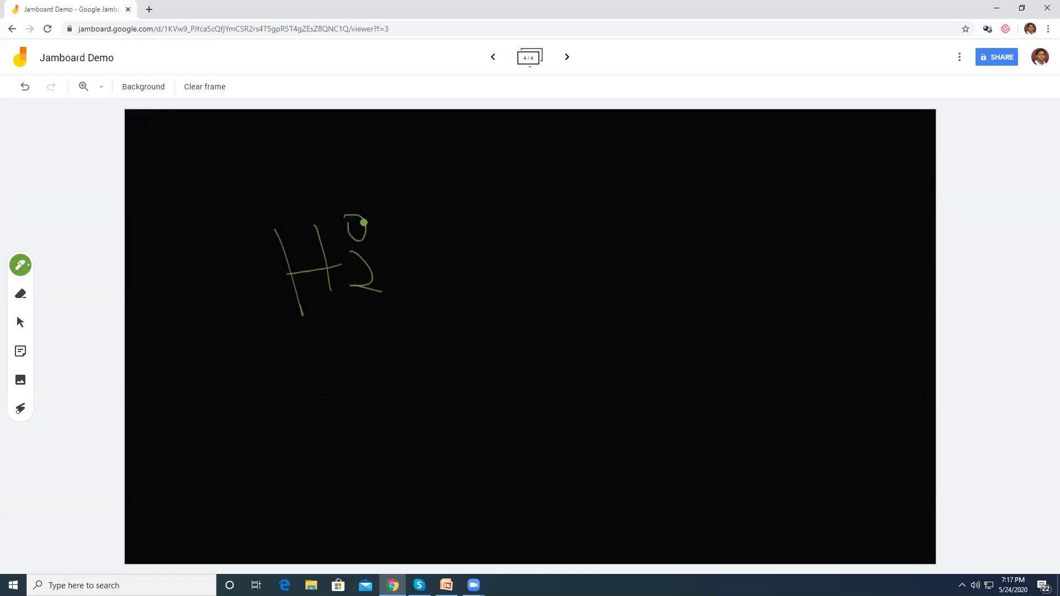
left_click(213, 97)
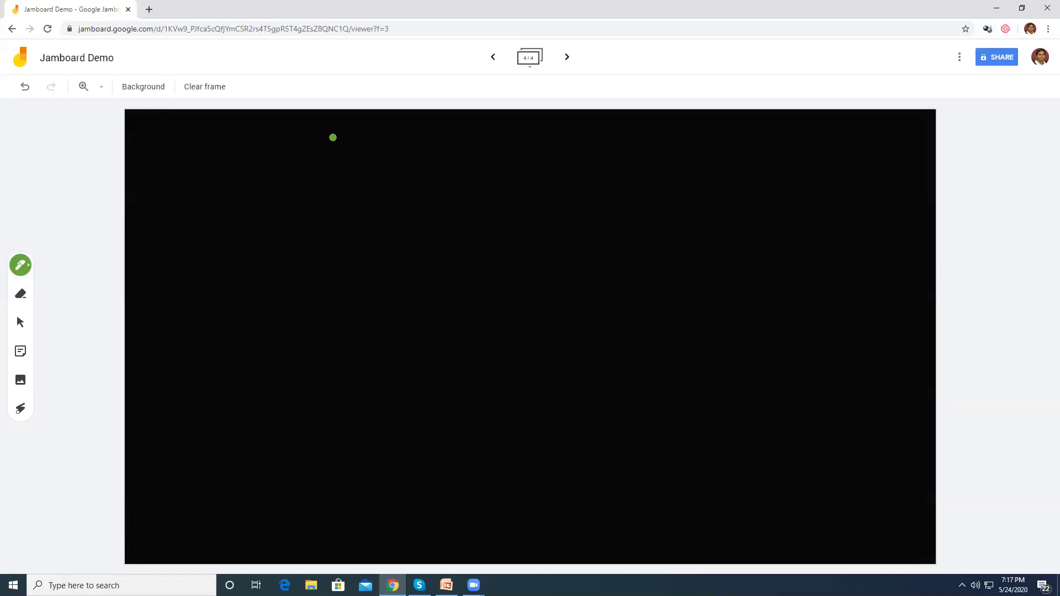
- Add a fifth and a sixth blank frame at the end, and reorder the elephant frame to position 2 and the black frame to position 3
left_click(566, 58)
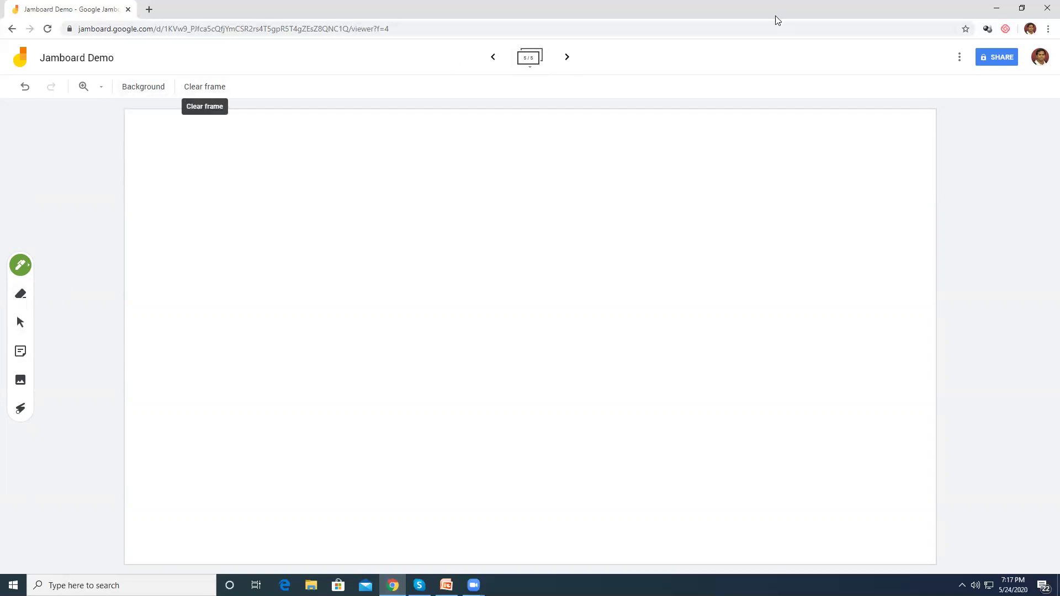
left_click(529, 65)
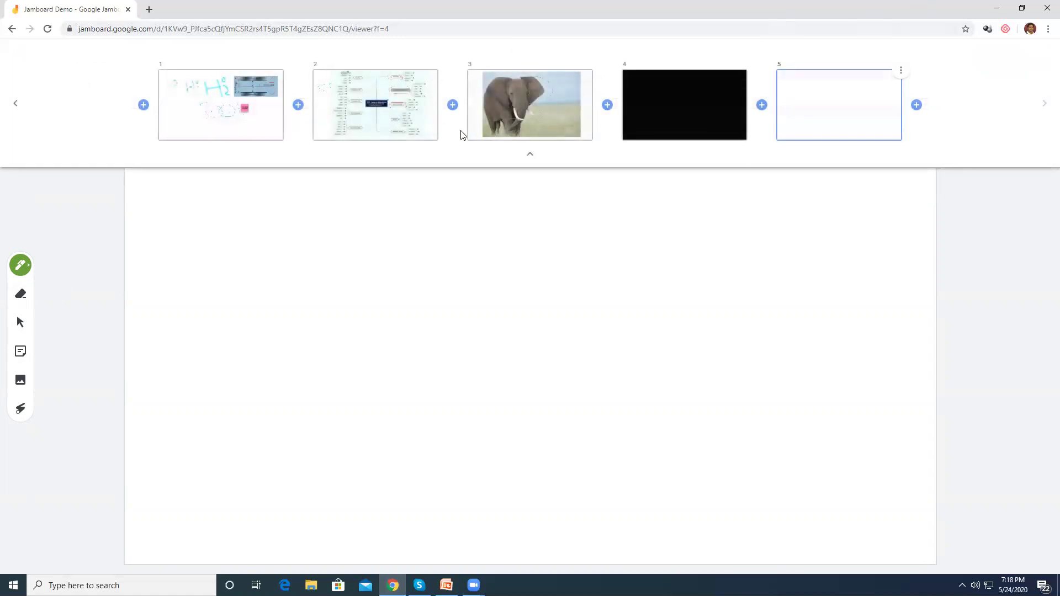
left_click(518, 110)
left_click_drag(521, 107, 368, 116)
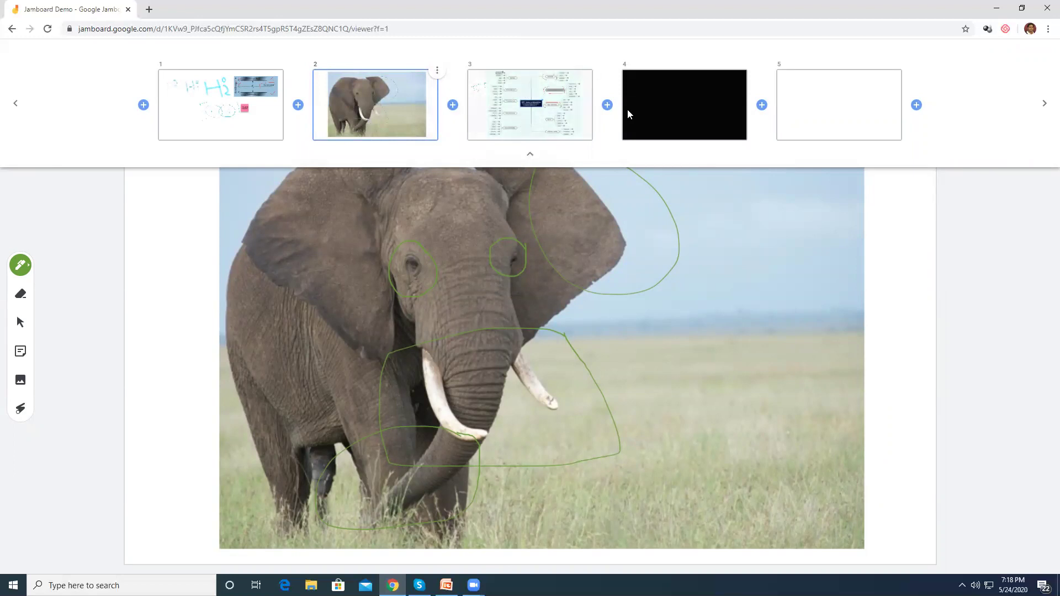
left_click_drag(671, 110, 520, 107)
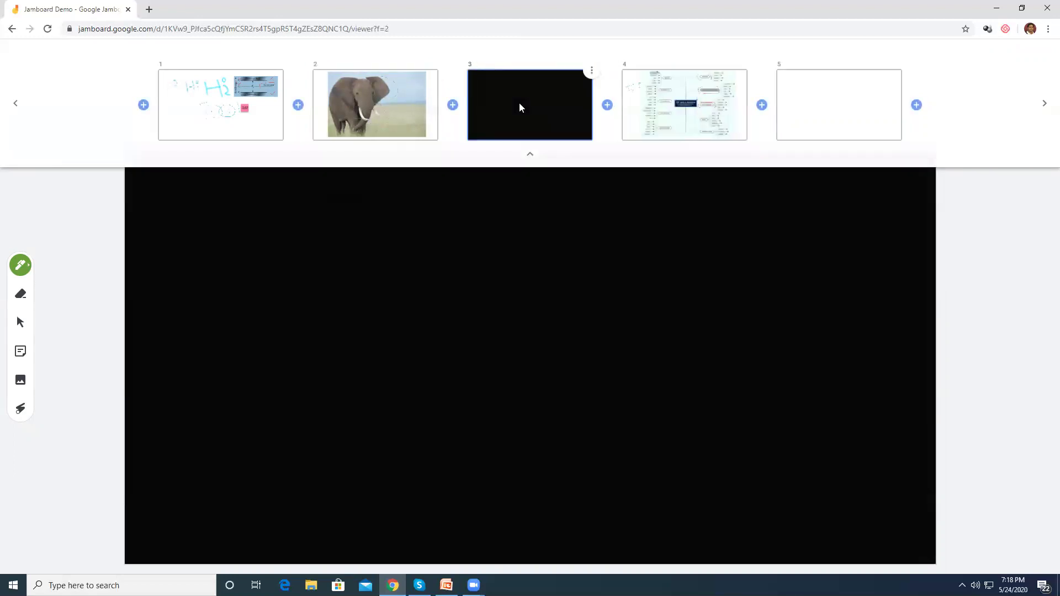
left_click(917, 105)
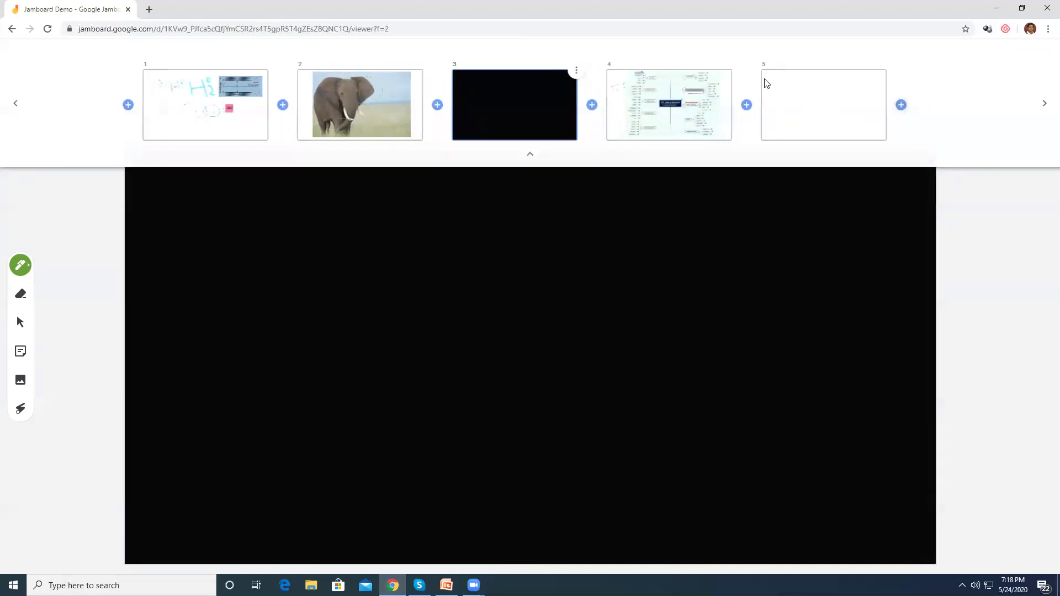
left_click(528, 154)
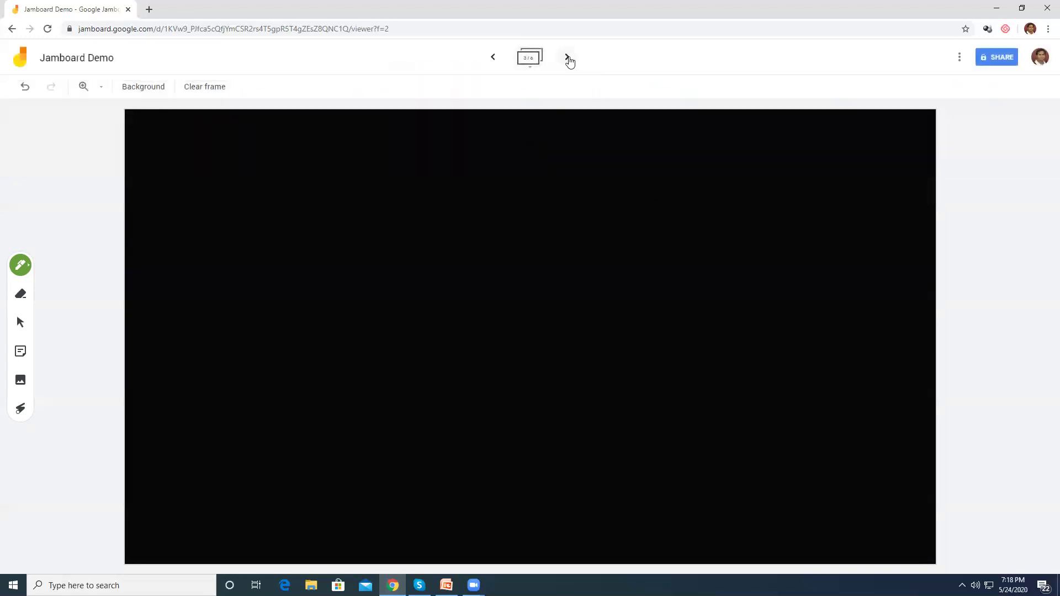
- Page through the jam's frames forward to frame 5, back to frame 1, and forward again to frame 5
left_click(567, 57)
left_click(568, 58)
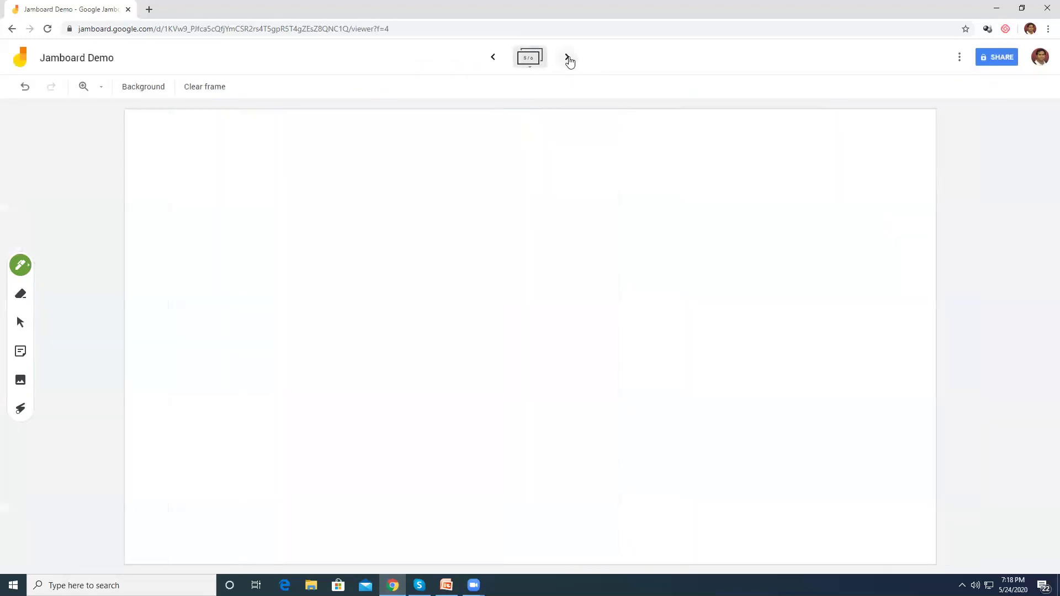
left_click(494, 64)
left_click(493, 57)
left_click(494, 58)
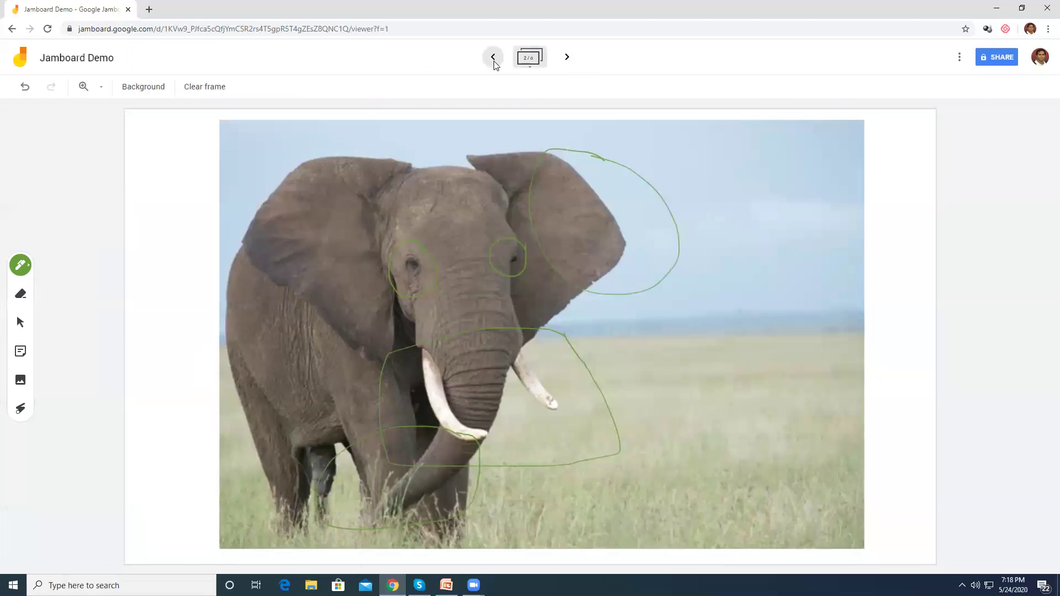
left_click(494, 57)
left_click(567, 59)
left_click(566, 59)
left_click(567, 59)
left_click(566, 60)
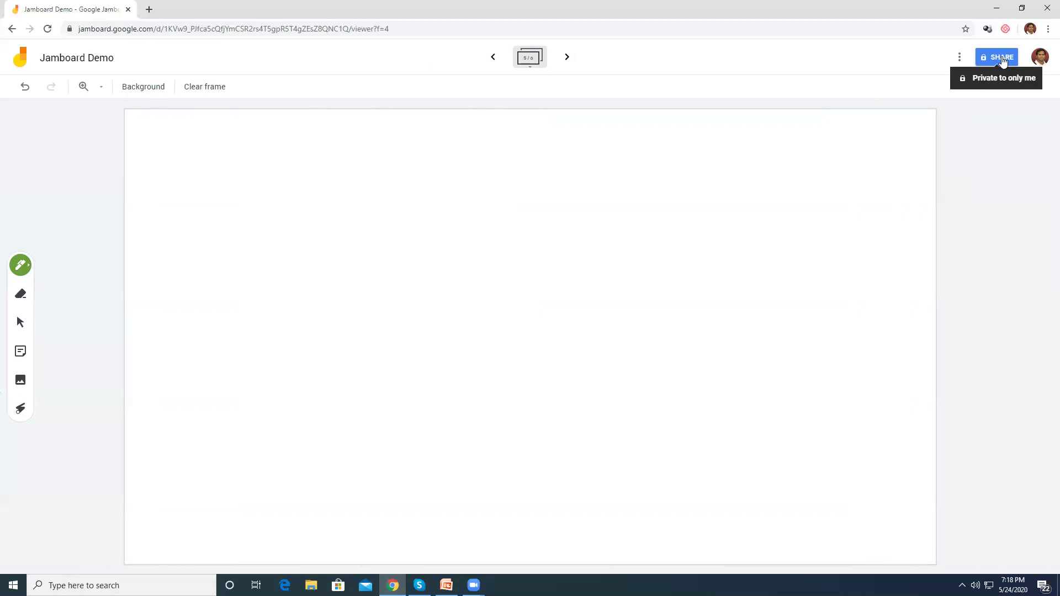
- Share the jam with anyone with the link, review the Viewer and Editor roles, and leave the sharing settings
left_click(1004, 61)
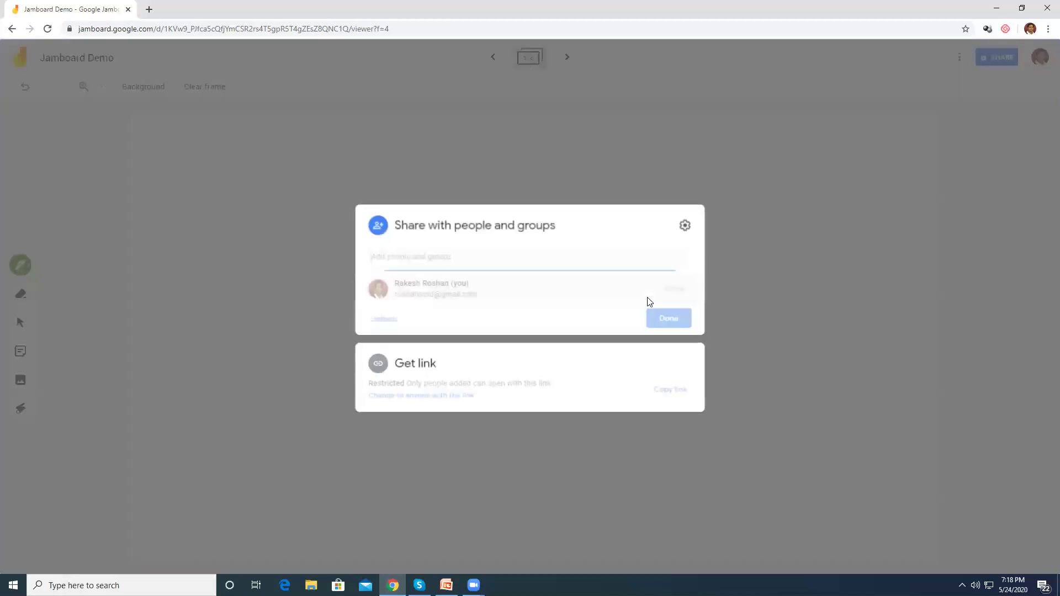
left_click(438, 396)
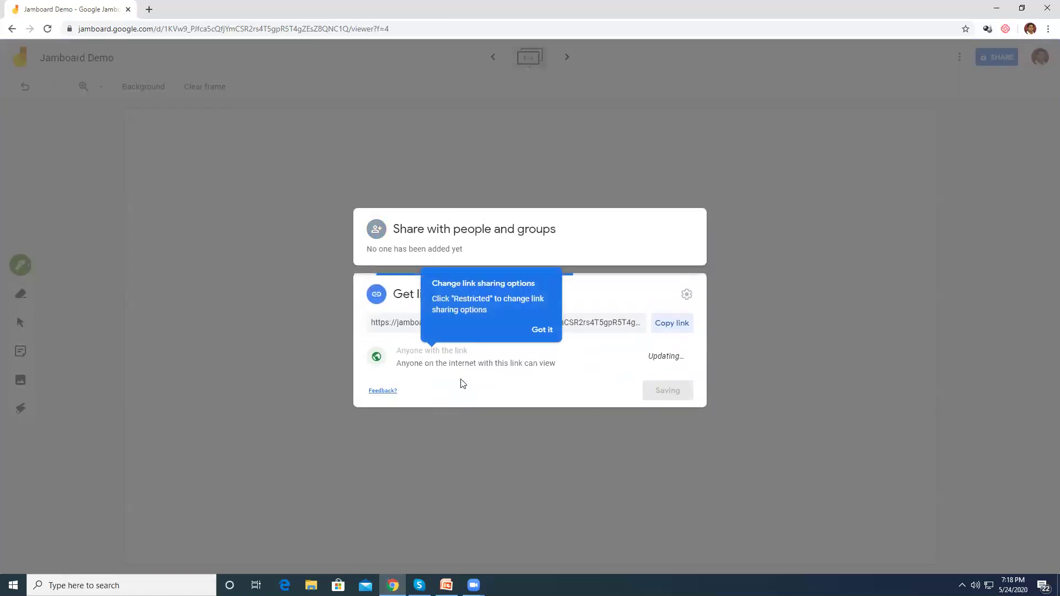
left_click(550, 330)
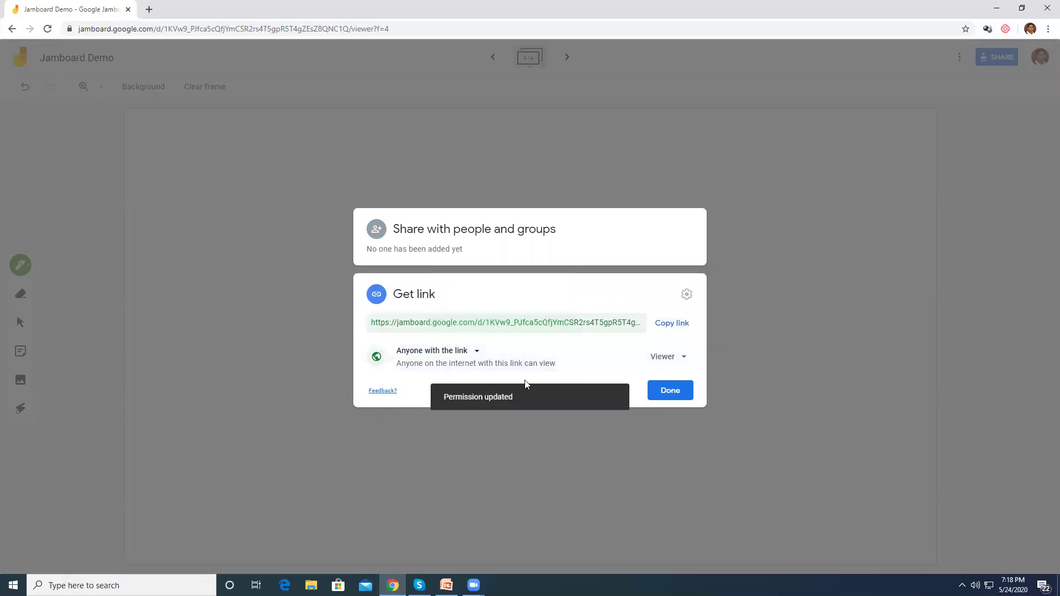
left_click(673, 364)
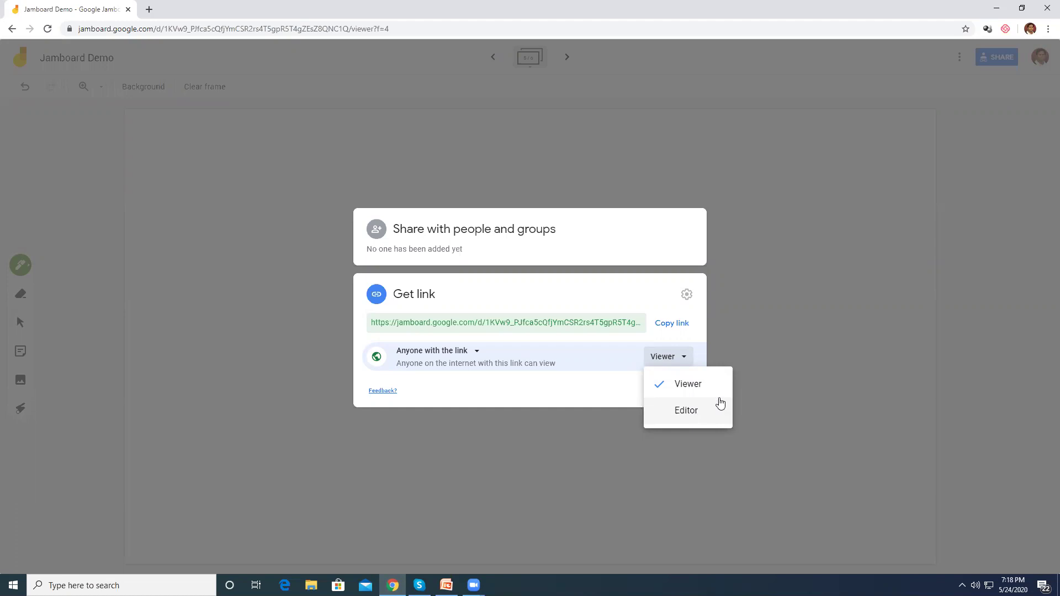
left_click(769, 345)
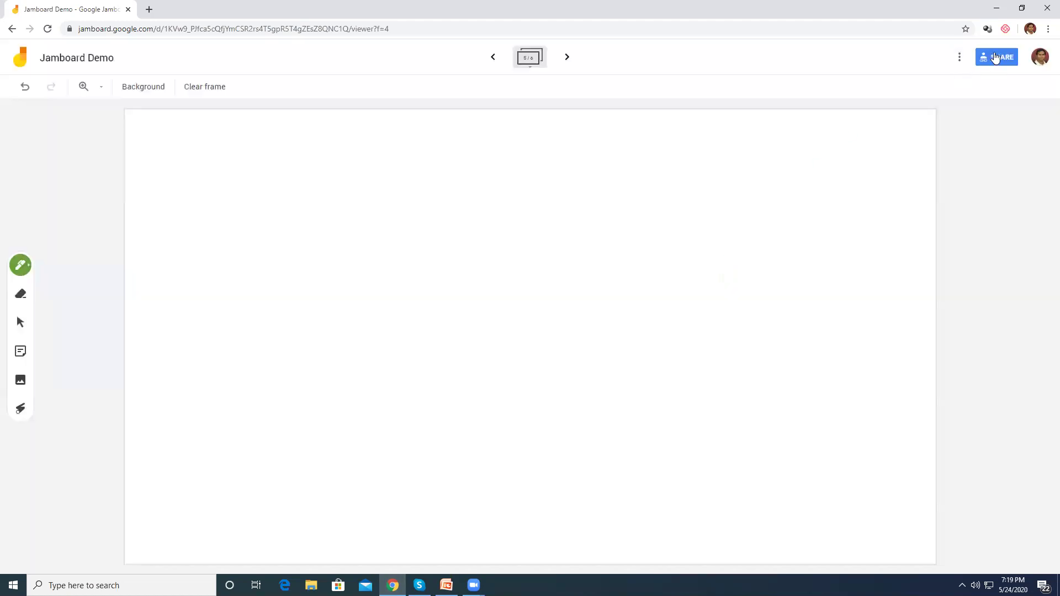
- Download the jam as a PDF and open the downloaded file Jamboard Demo.pdf
left_click(961, 59)
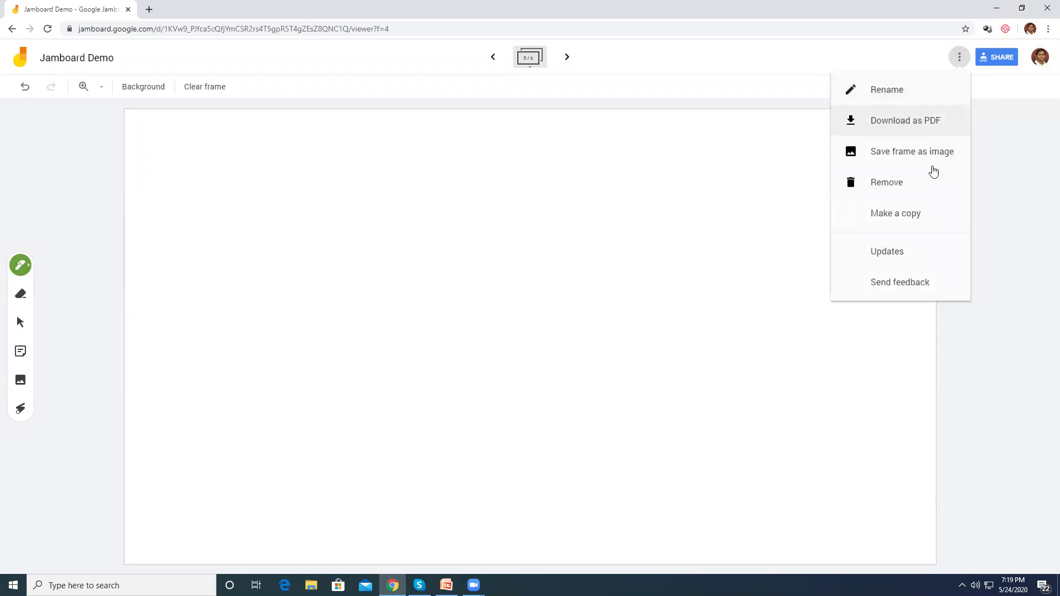
left_click(914, 125)
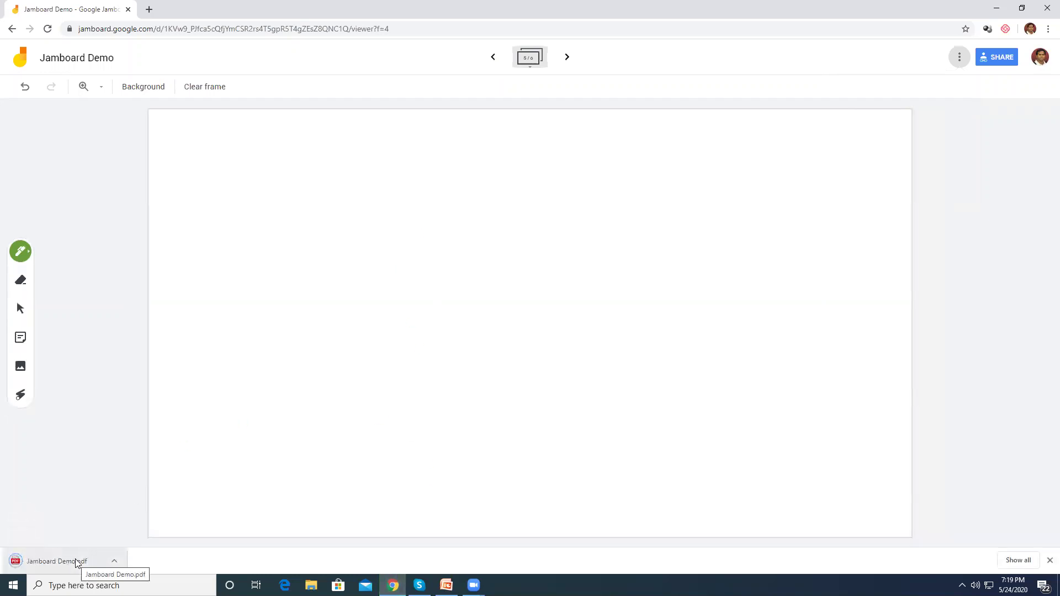
left_click(66, 564)
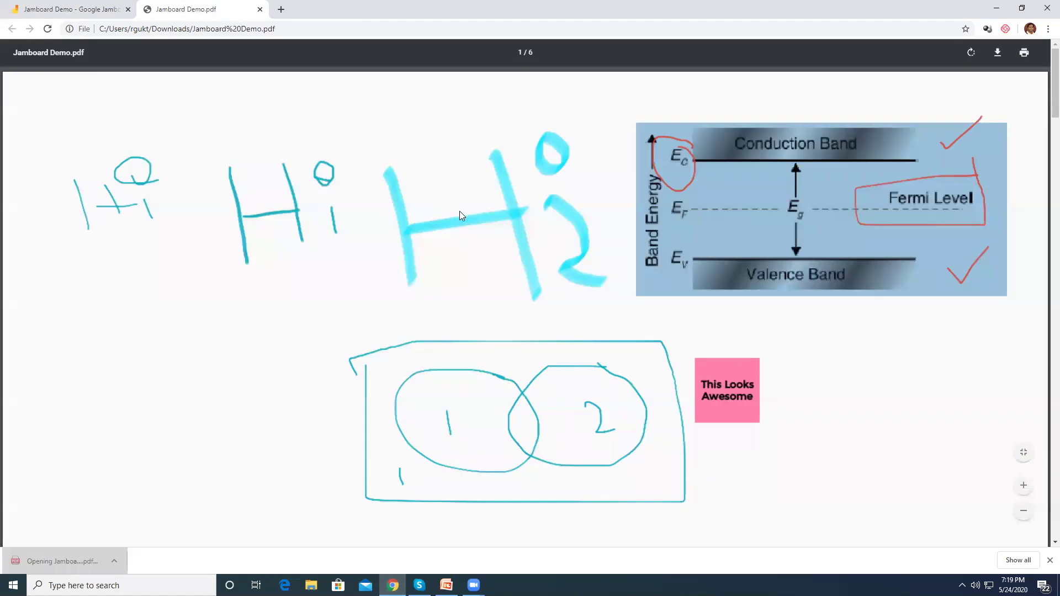
- Examine the exported PDF's pages at a reduced zoom and return to its first page
scroll(597, 230, "down", 15)
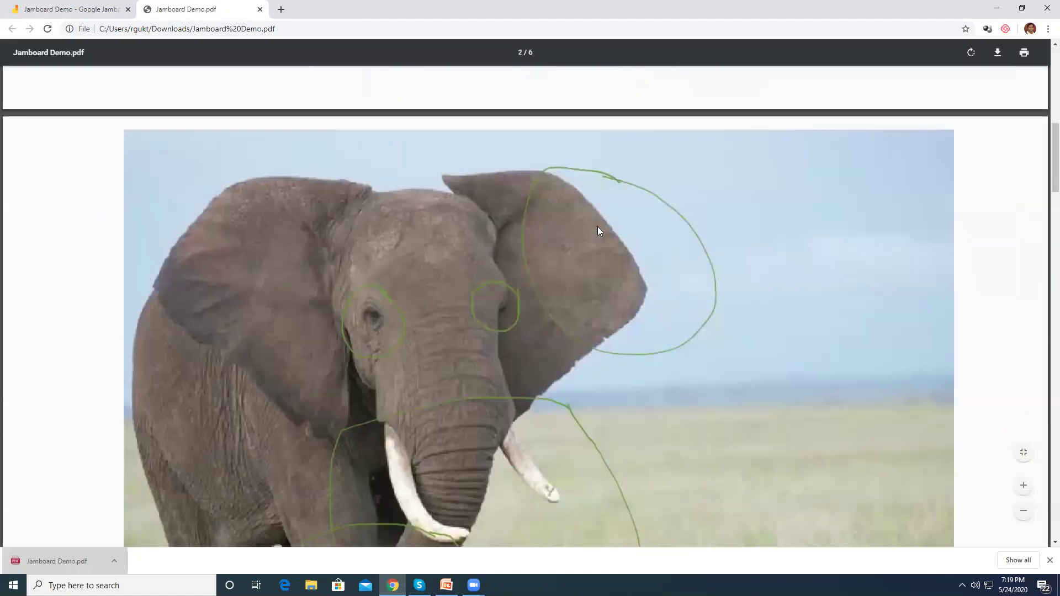
scroll(599, 228, "down", 15)
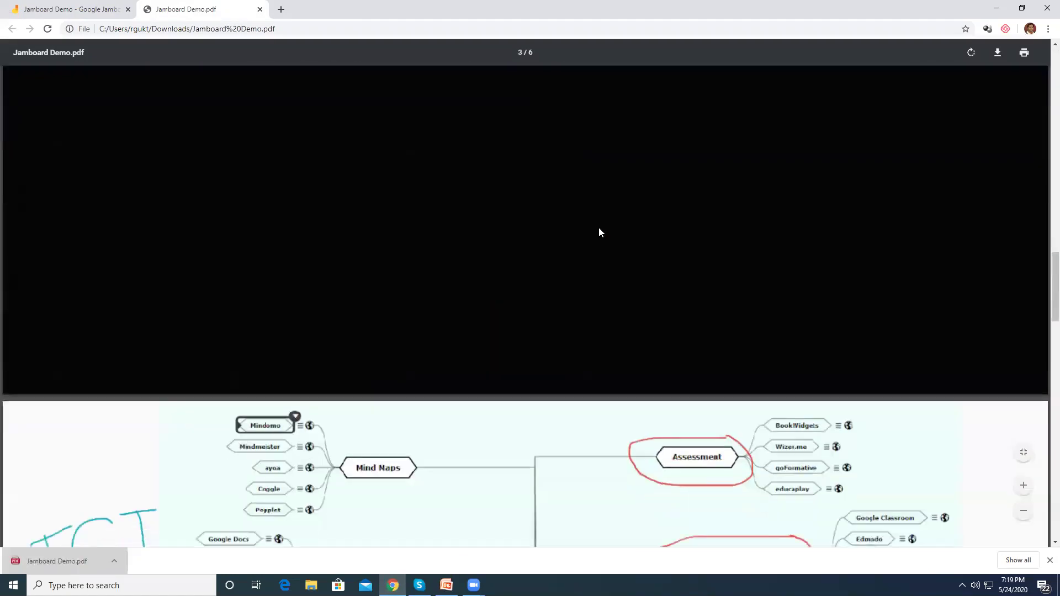
scroll(599, 228, "down", 1)
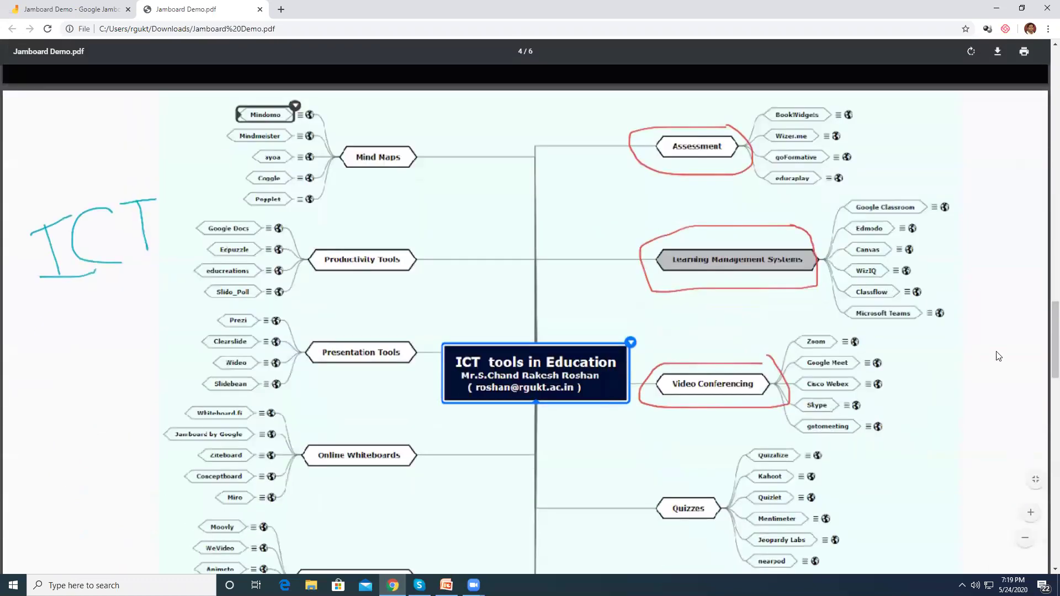
left_click(1024, 538)
scroll(844, 396, "down", 8)
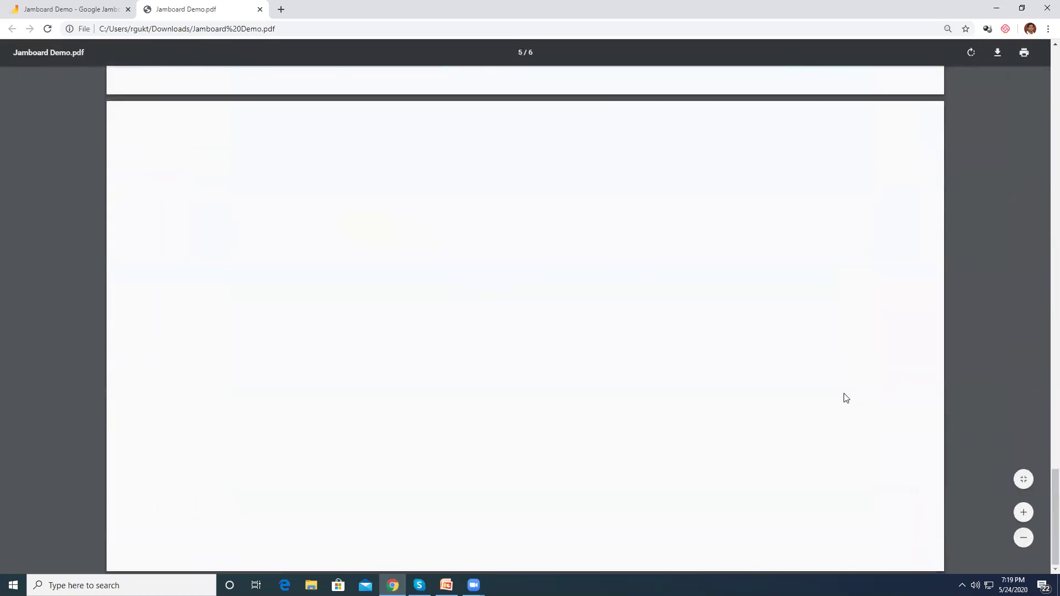
scroll(847, 397, "up", 20)
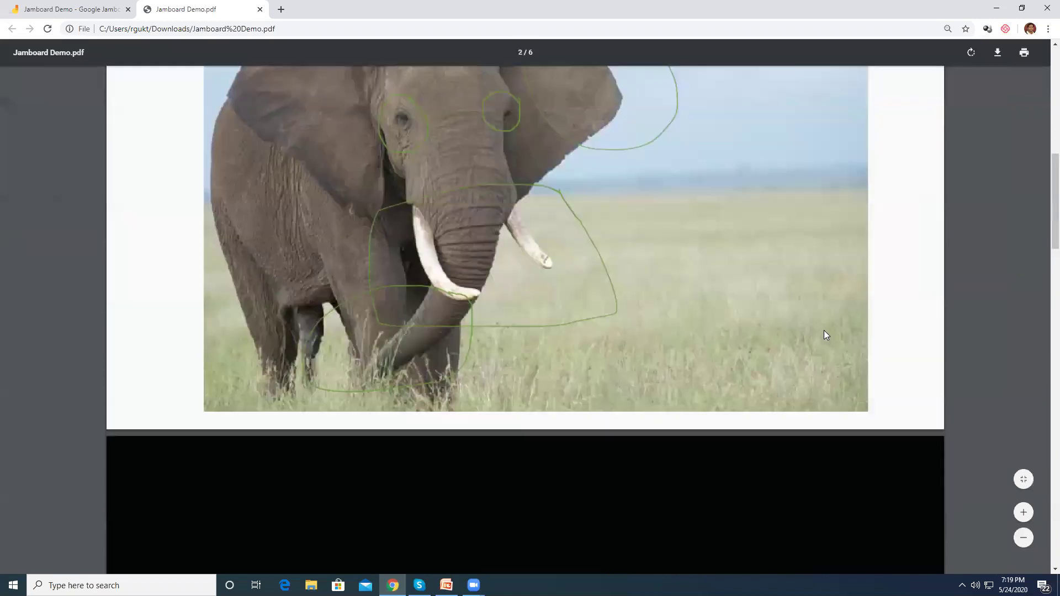
scroll(816, 320, "up", 3)
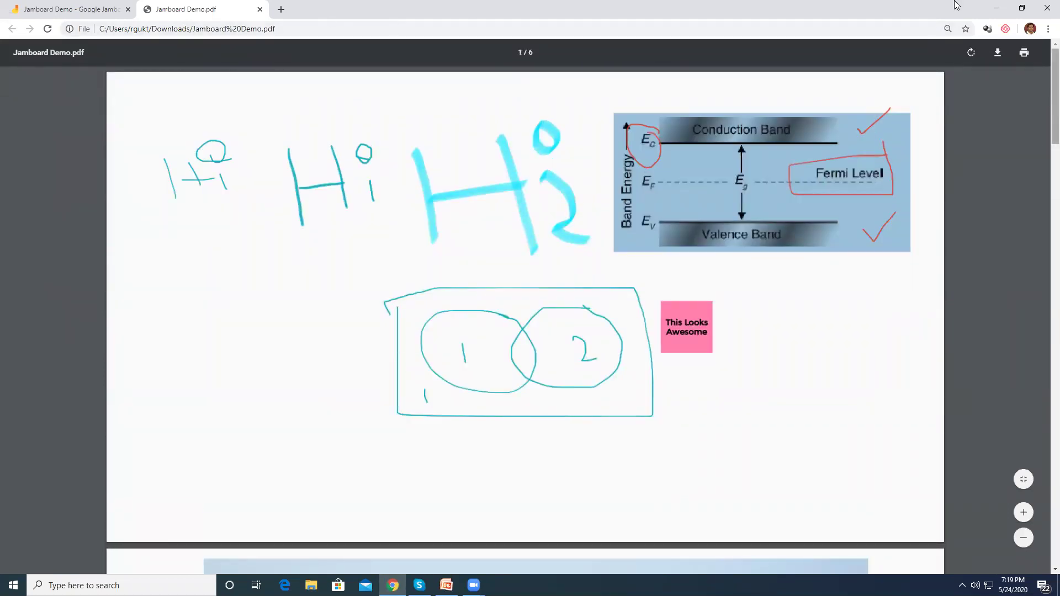
- Close the PDF and go back to the black third frame of the jam
left_click(259, 9)
left_click(493, 57)
left_click(493, 57)
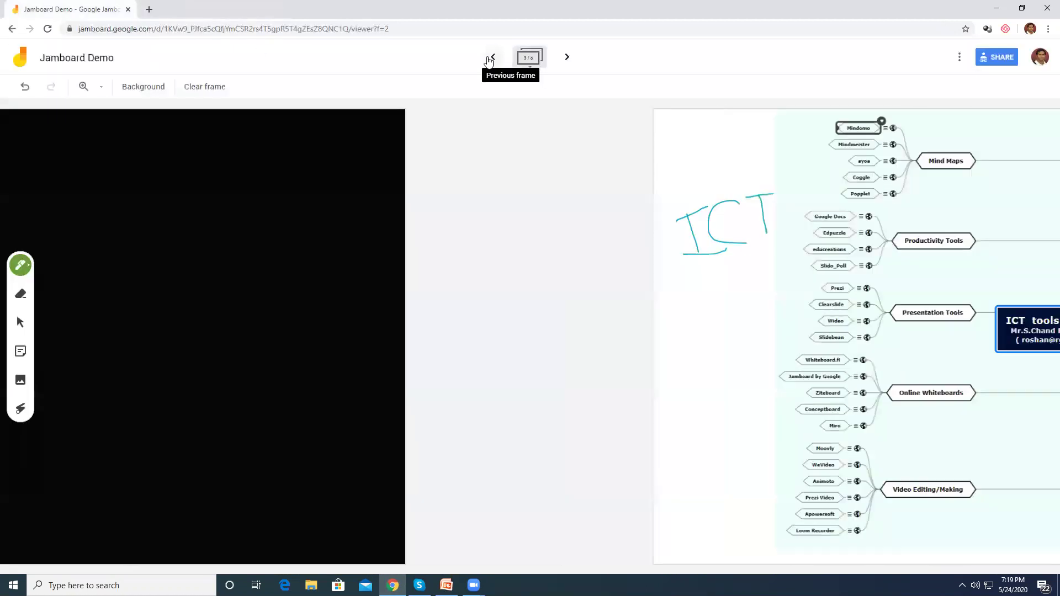
- Save the fourth frame with the ICT tools mind map as an image, view Jamboard Demo 4.png, and close it
left_click(566, 58)
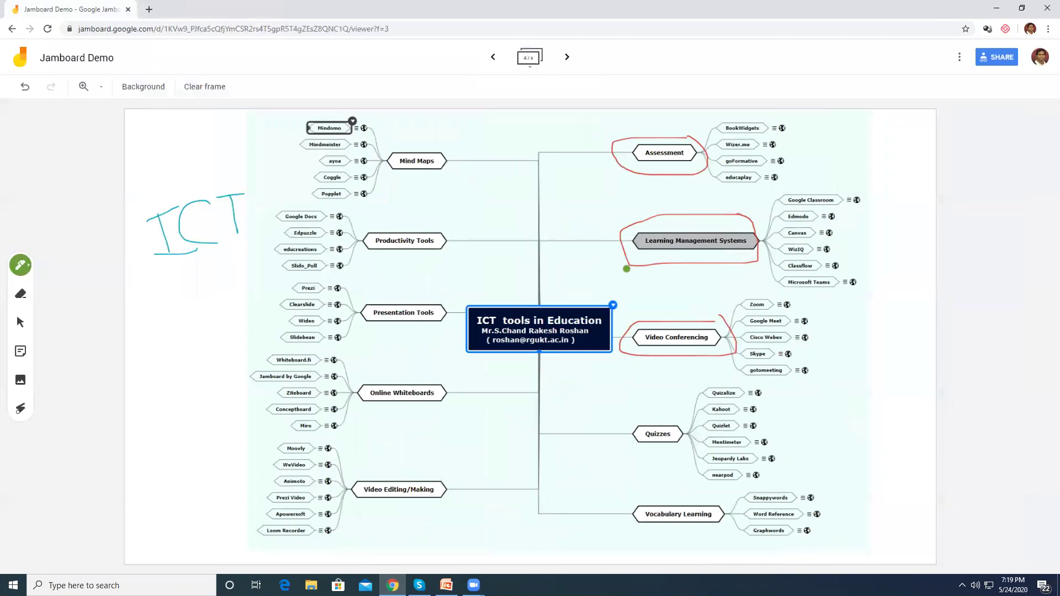
left_click(959, 57)
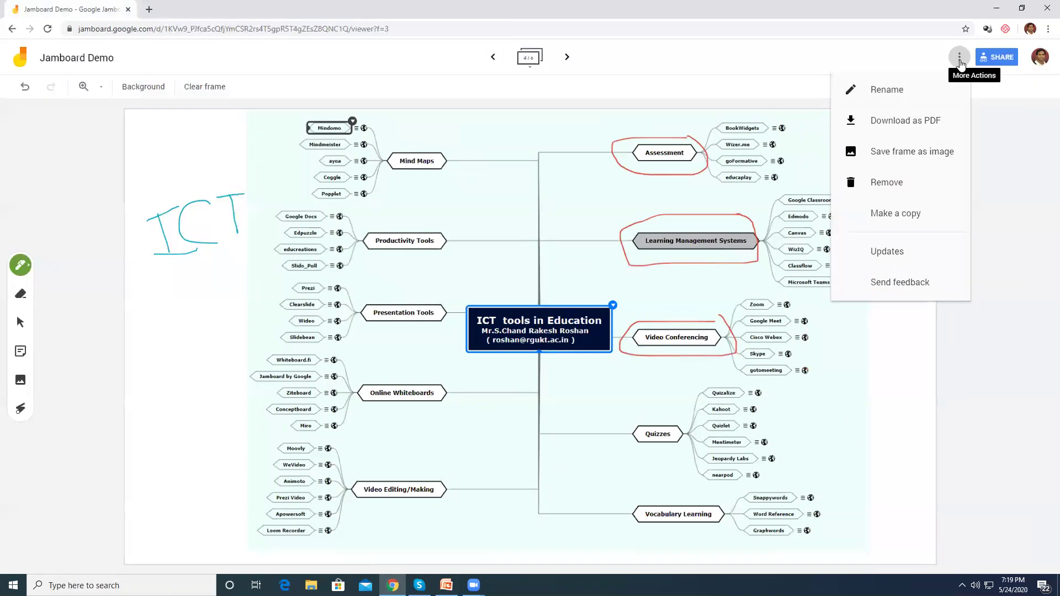
left_click(910, 155)
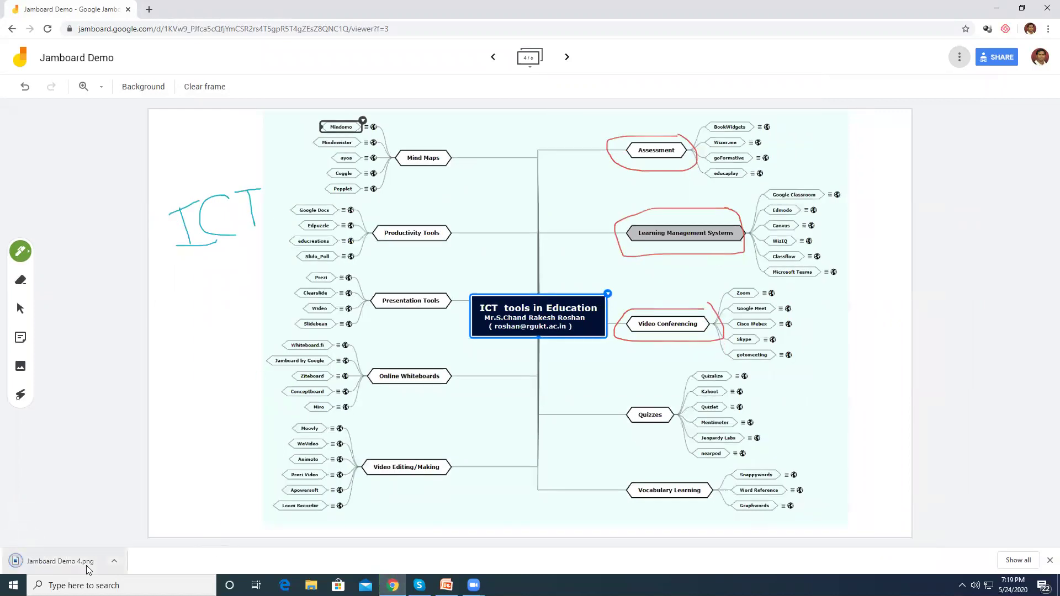
left_click(85, 564)
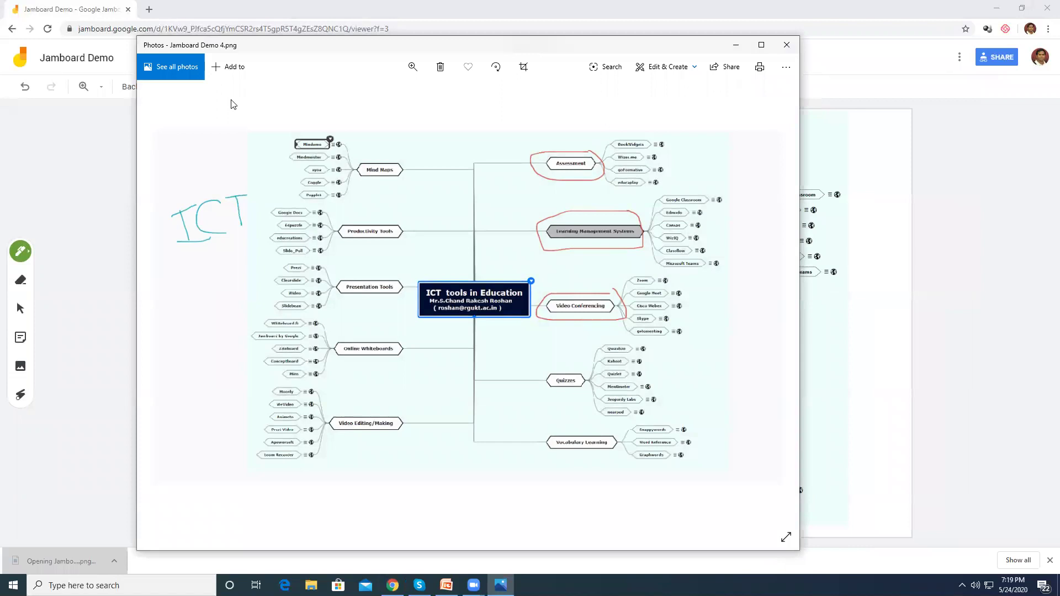
left_click(786, 47)
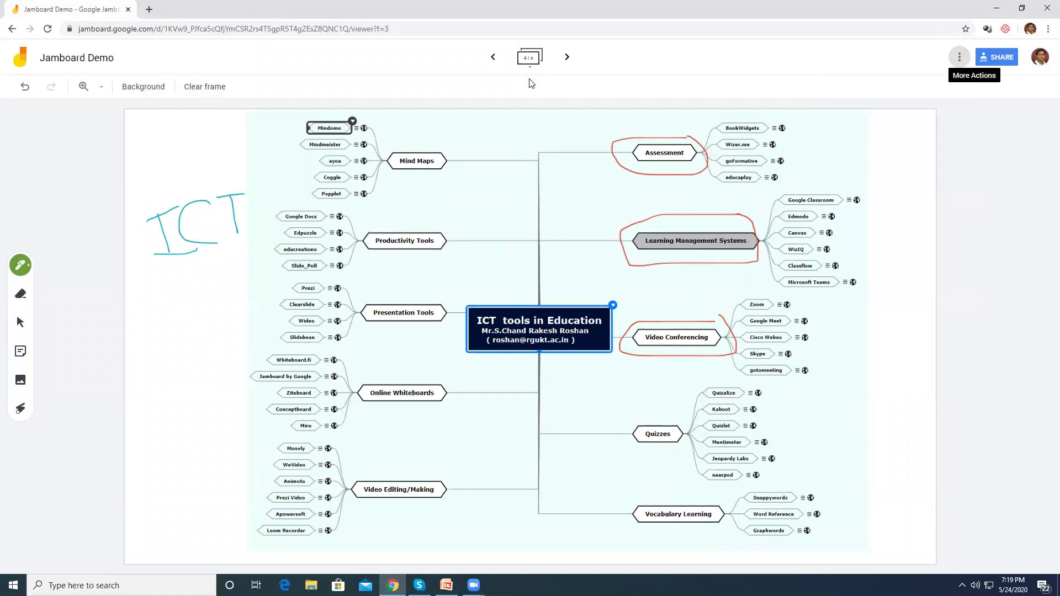
- Make a copy of the jam in My Drive without the "Copy of" prefix in its name, and close the copy's browser tab
left_click(959, 57)
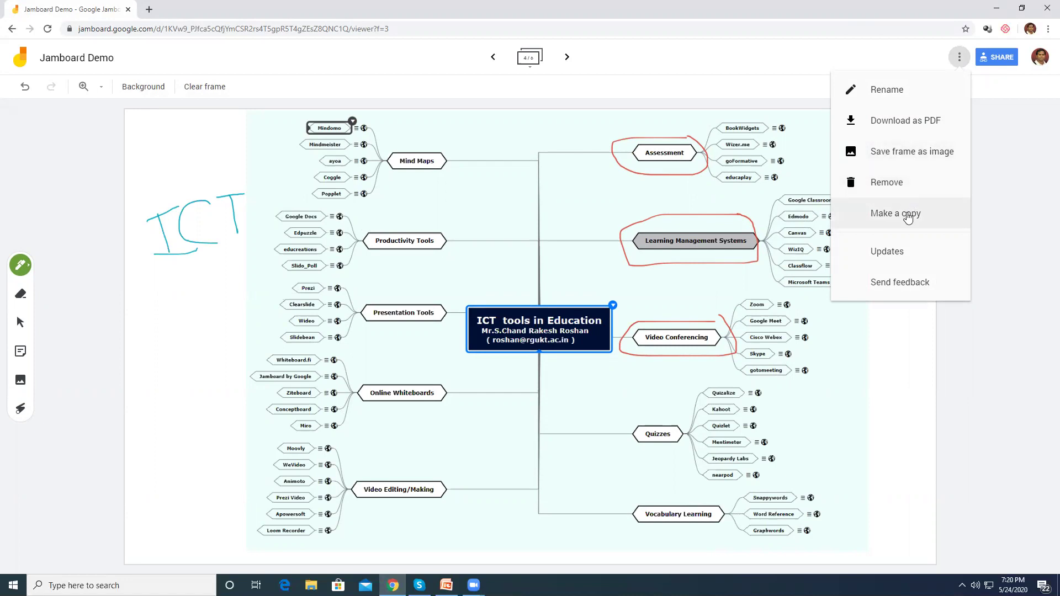
left_click(908, 215)
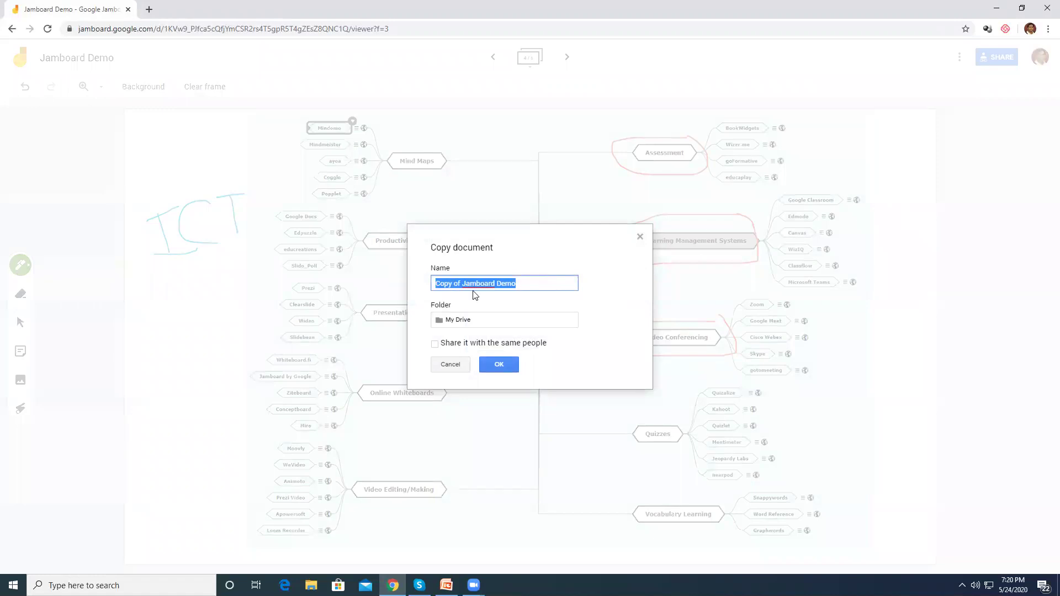
left_click_drag(530, 284, 461, 283)
left_click(463, 284)
key("BackSpace")
key("BackSpace")
key("BackSpace")
key("BackSpace")
key("BackSpace")
key("BackSpace")
key("BackSpace")
key("BackSpace")
left_click(528, 281)
left_click(499, 365)
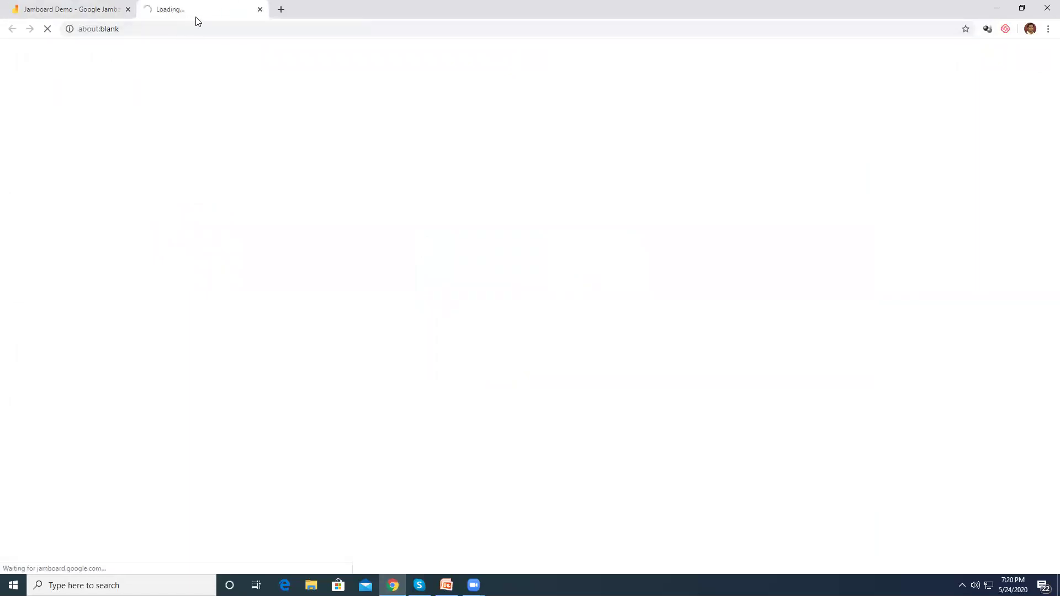
left_click(260, 10)
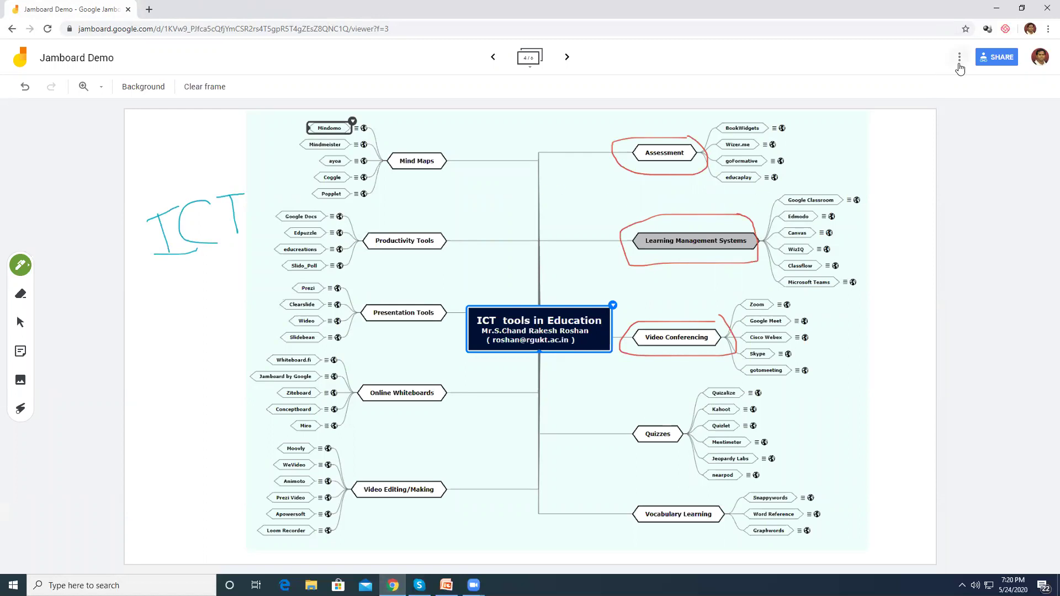
left_click(1000, 58)
left_click(868, 269)
left_click(959, 58)
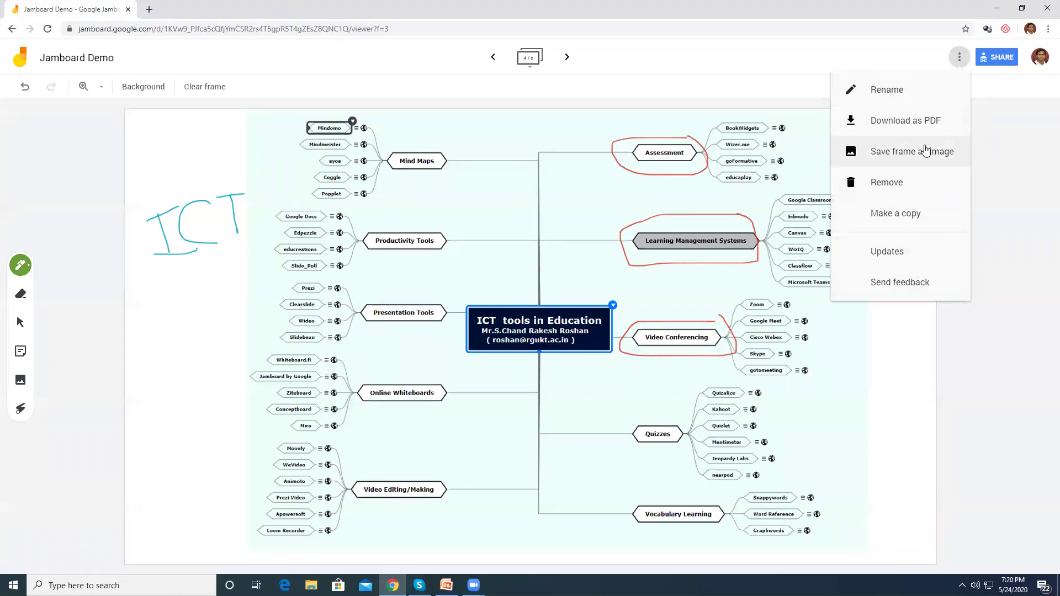
left_click(1010, 158)
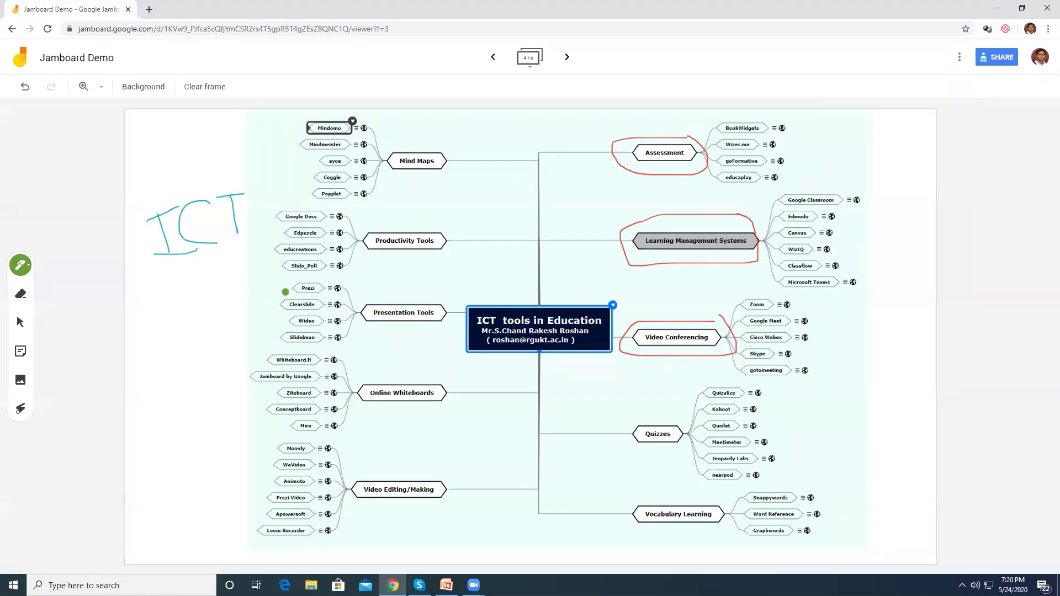